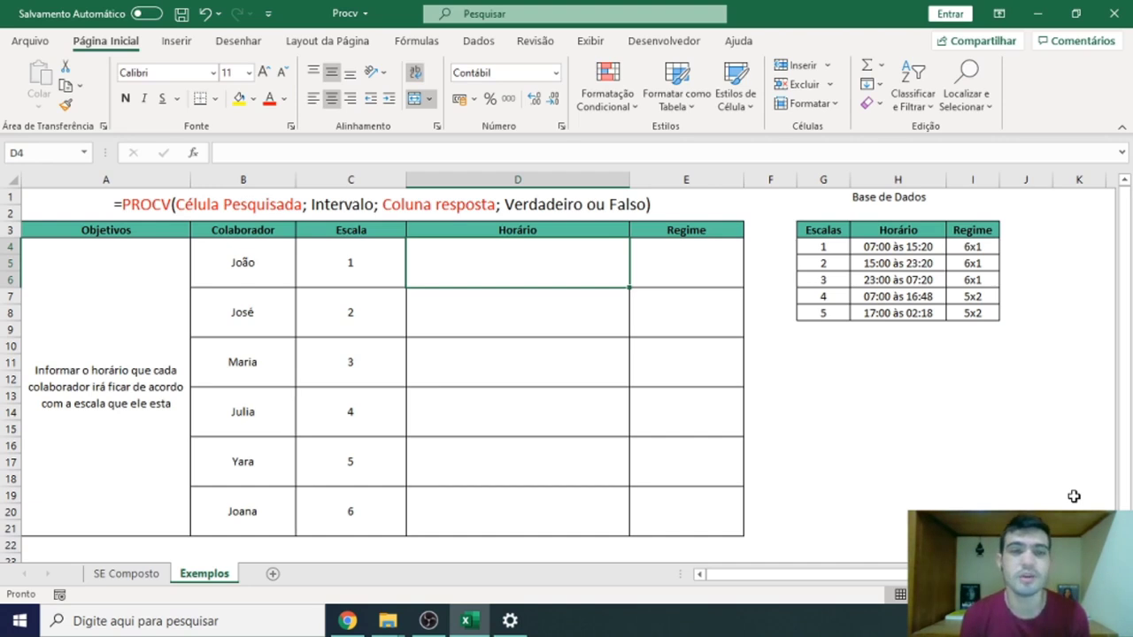
Step: Examine the Escala and Horário cells alongside the Base de Dados columns G:I that match each scale to a schedule
left_click(664, 276)
left_click(371, 272)
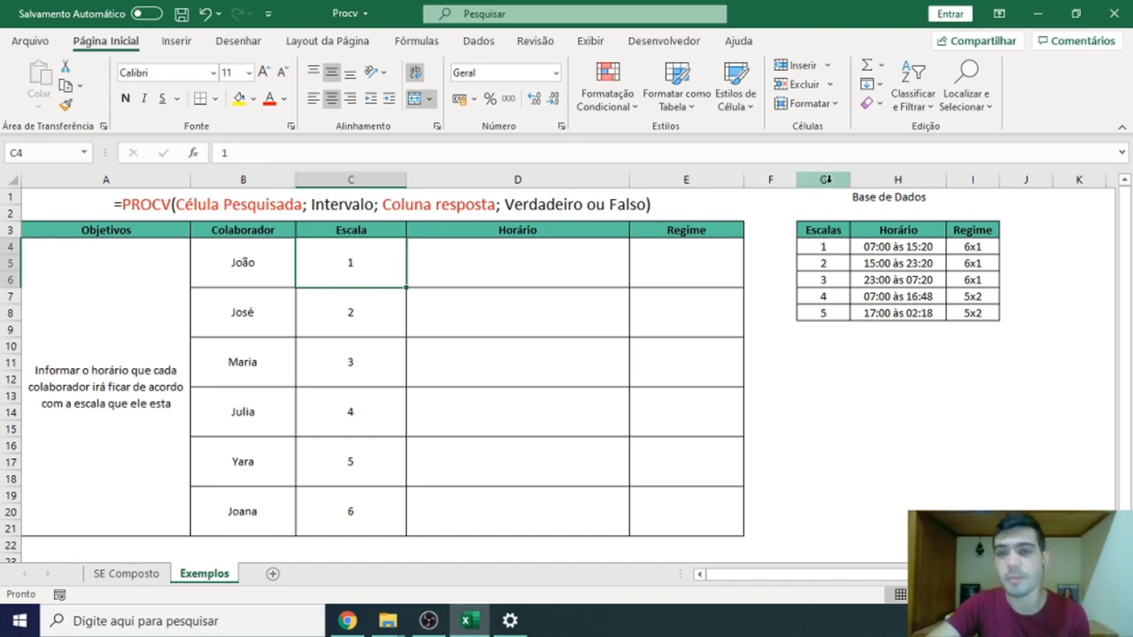
left_click_drag(828, 180, 963, 176)
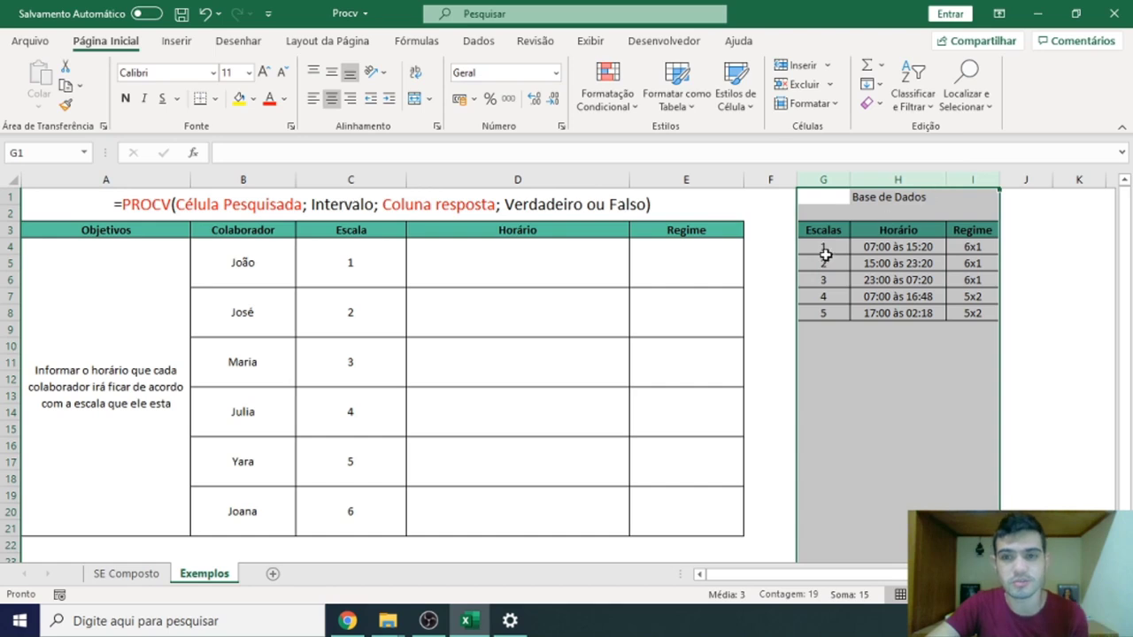
left_click(360, 367)
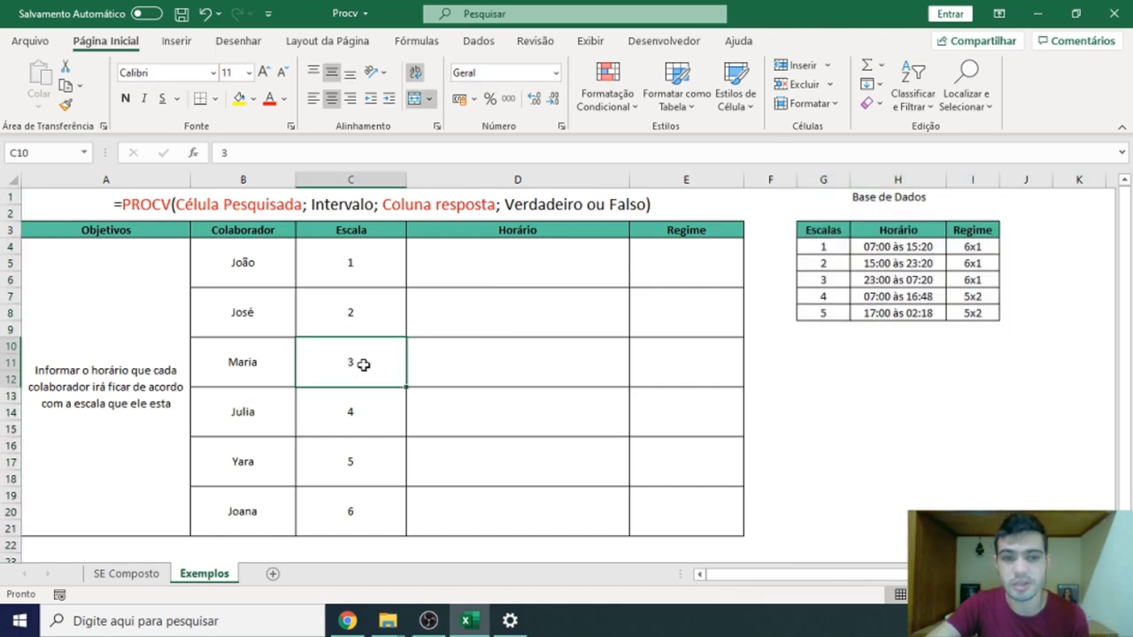
left_click(501, 362)
left_click(896, 283)
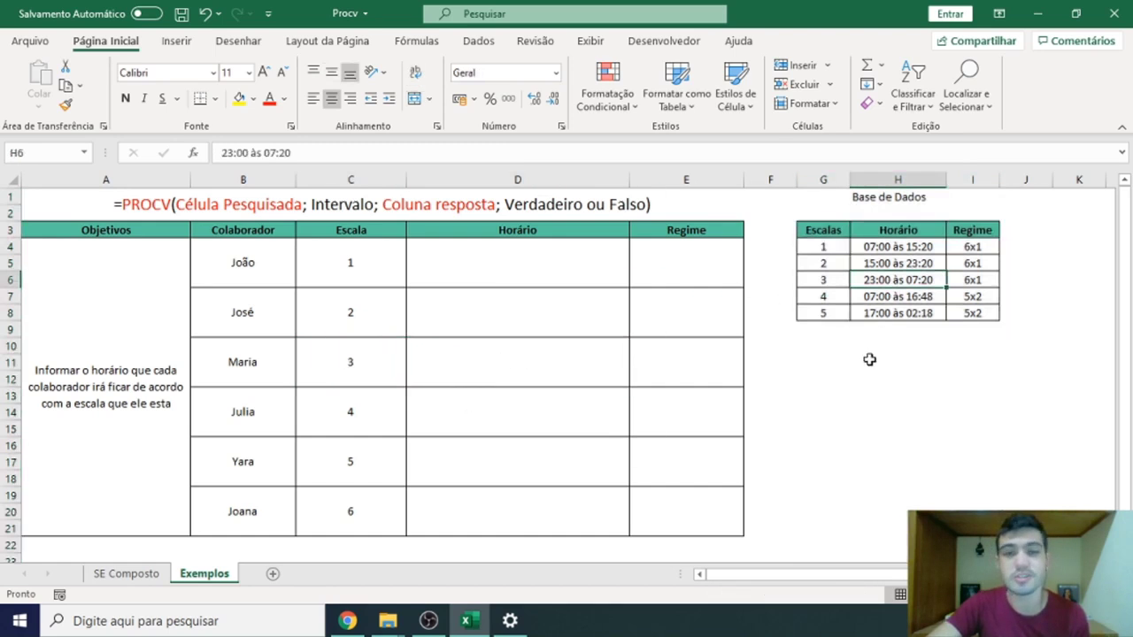
left_click(493, 376)
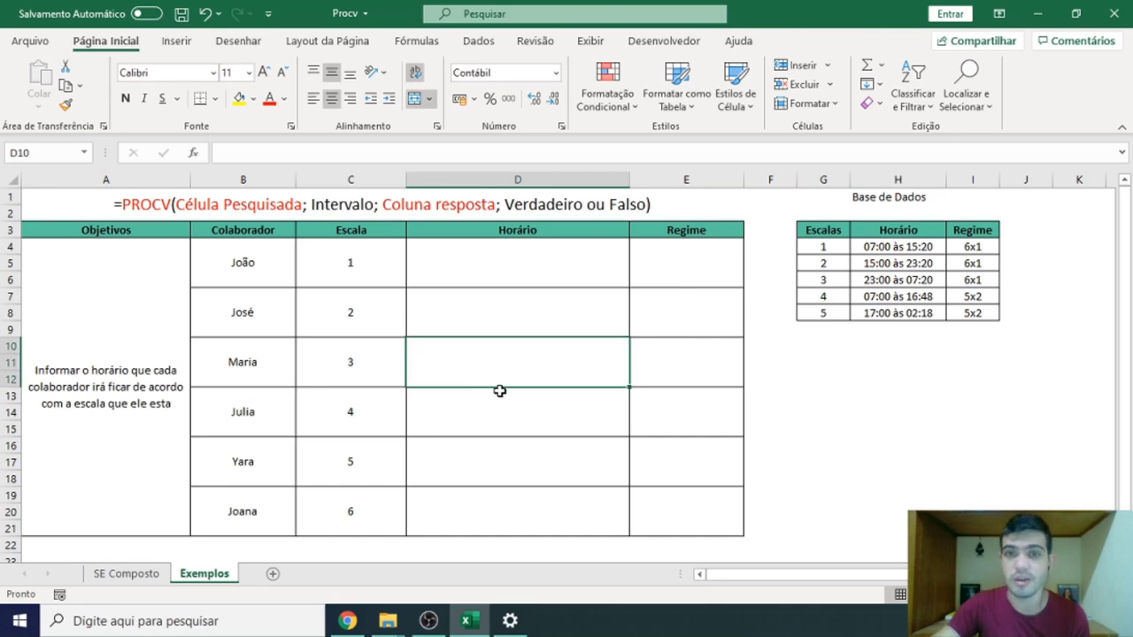
Step: Enter the formula =PROCV(C4;G:I;2;FALSO) in D4 to look up the first employee's Horário
left_click(455, 260)
type("=PRO")
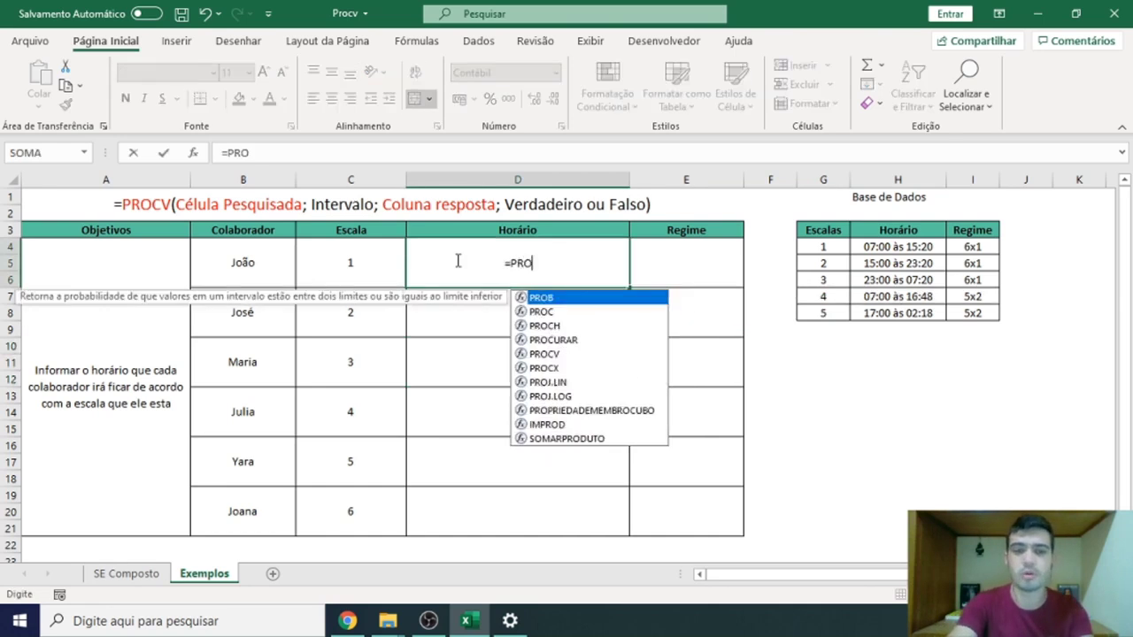
type("CV(")
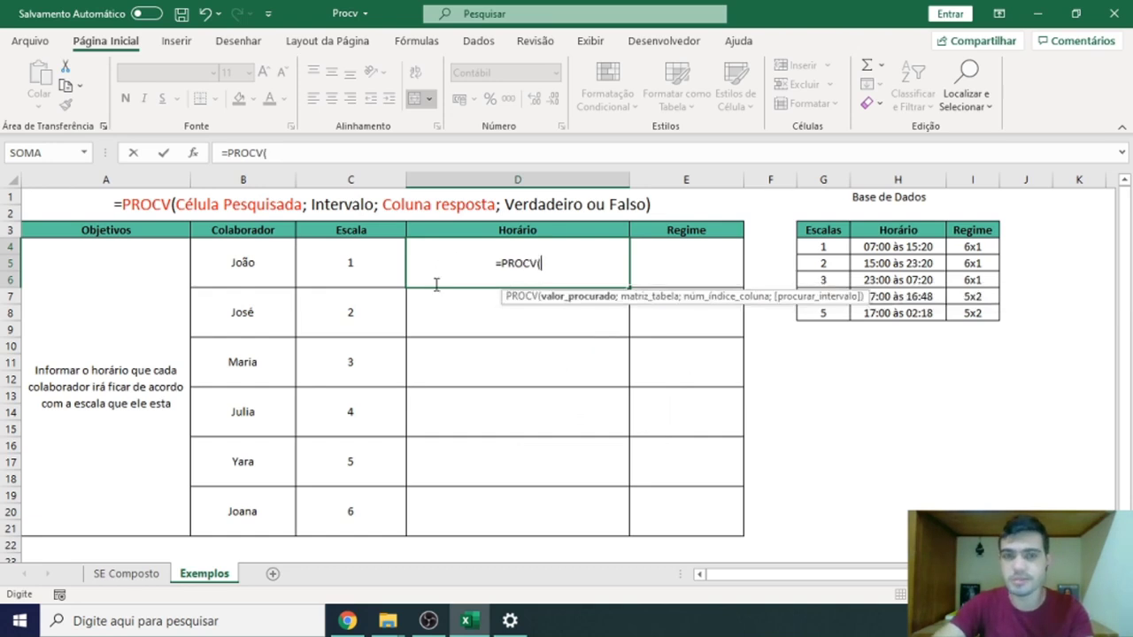
left_click(351, 260)
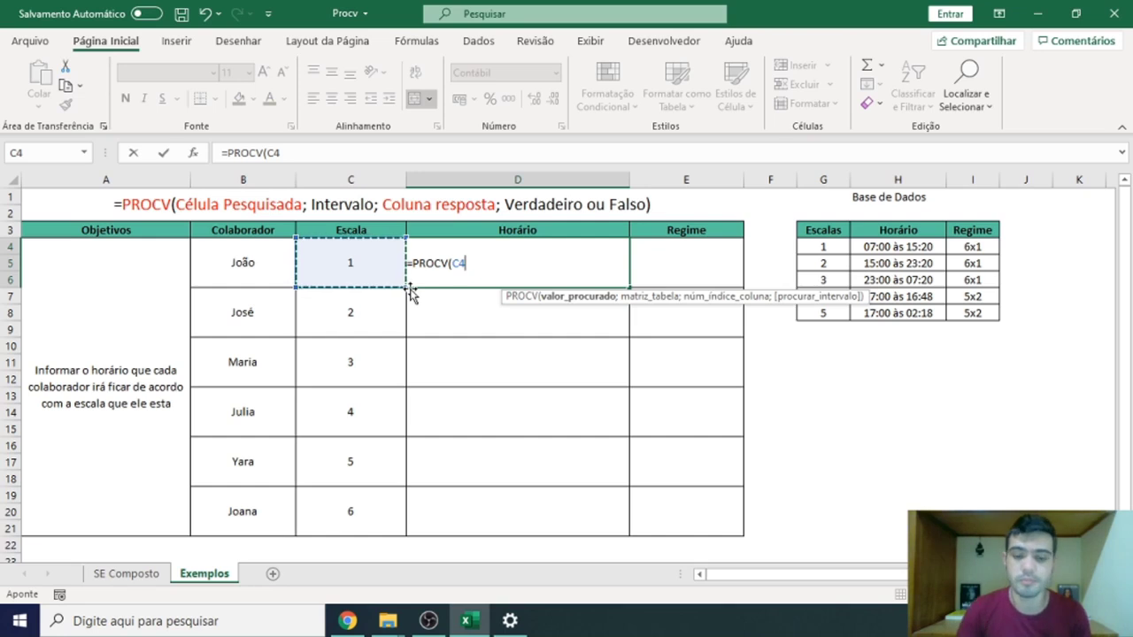
type(";")
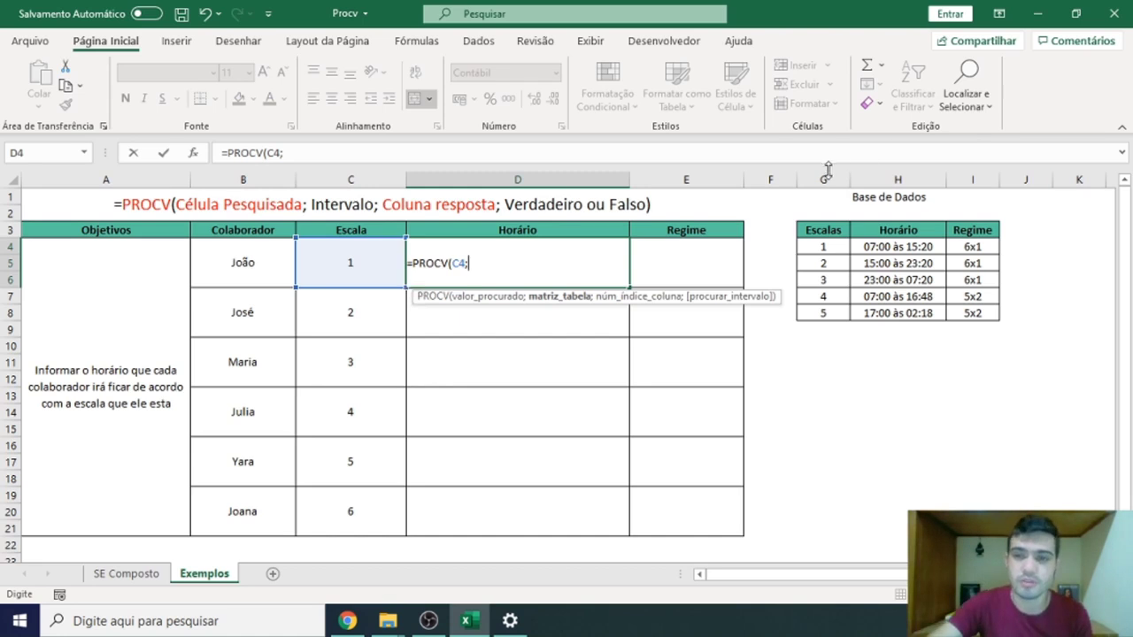
left_click_drag(828, 173, 960, 177)
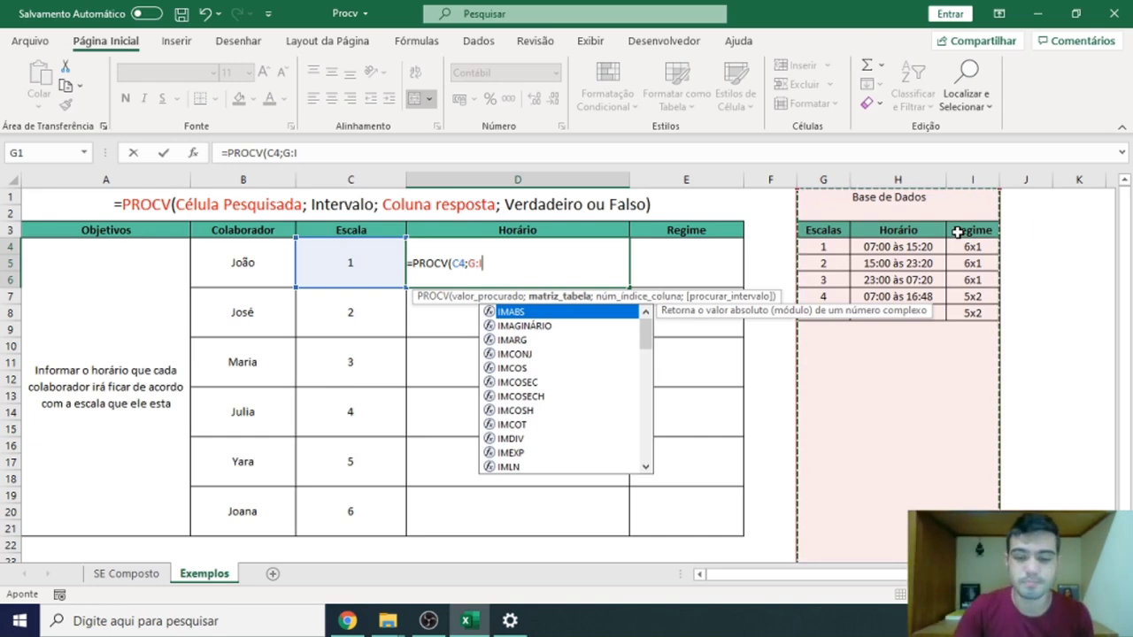
type(";")
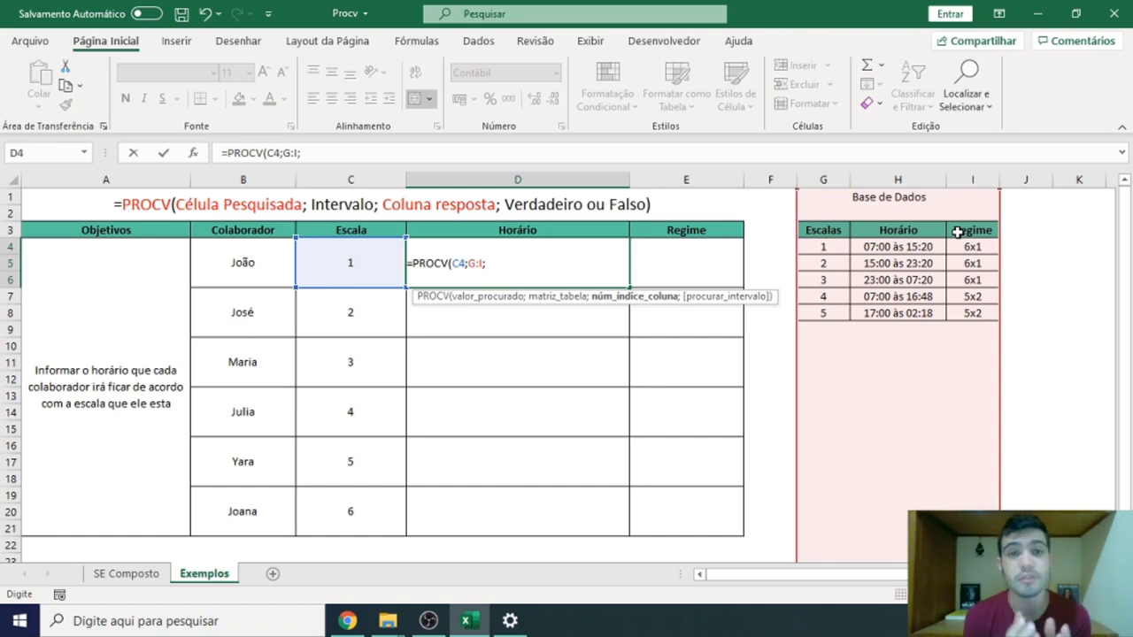
type("2")
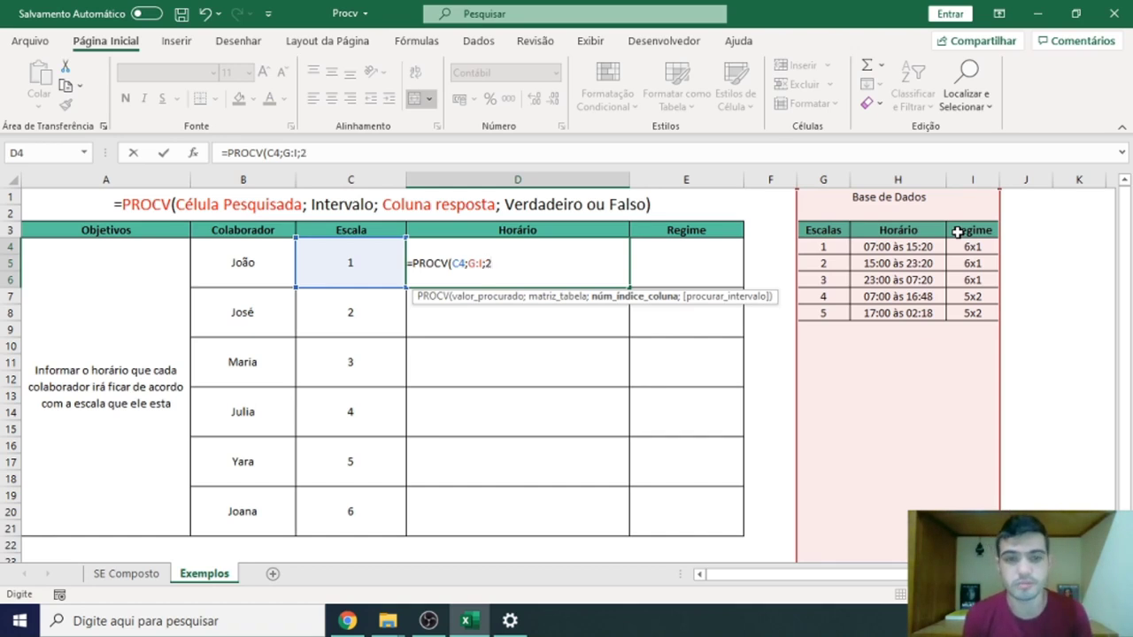
type(";")
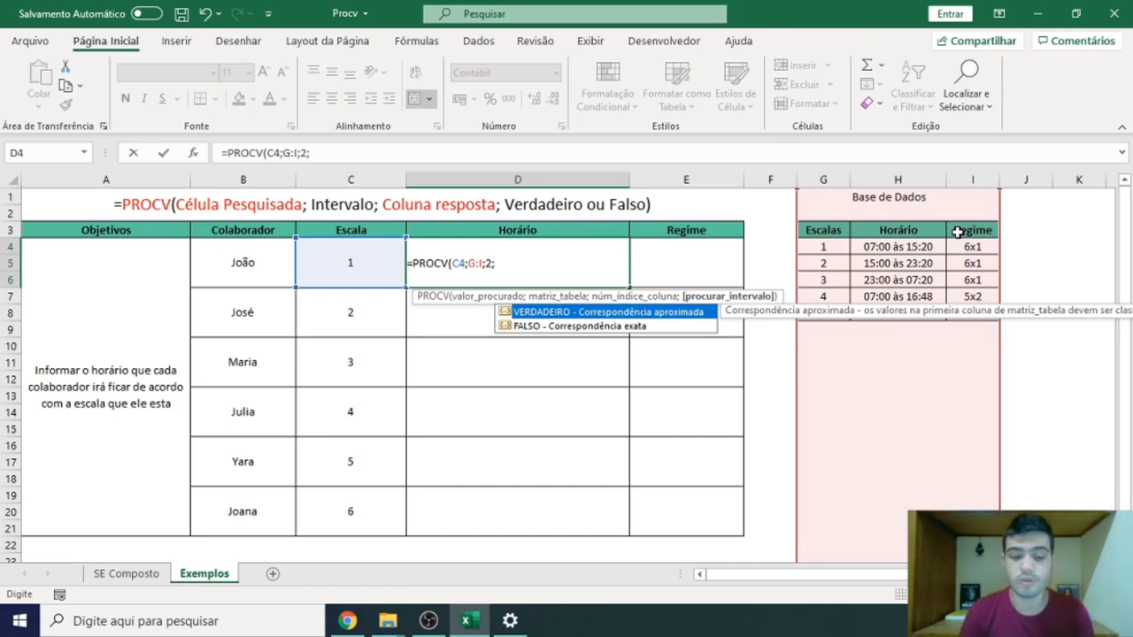
type("FALSO")
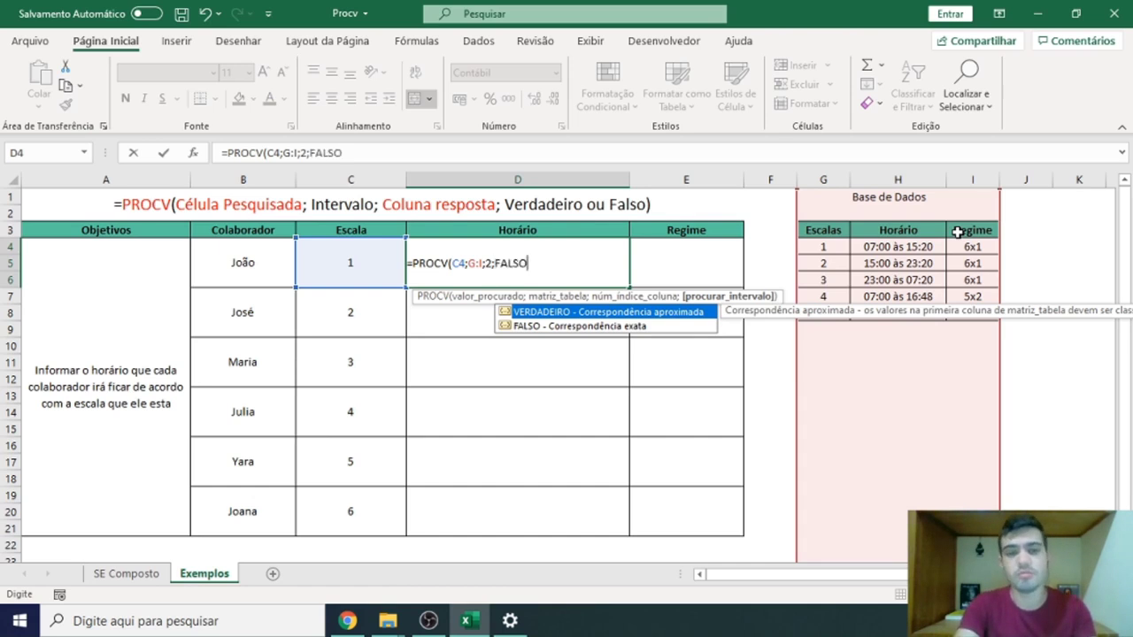
type(")")
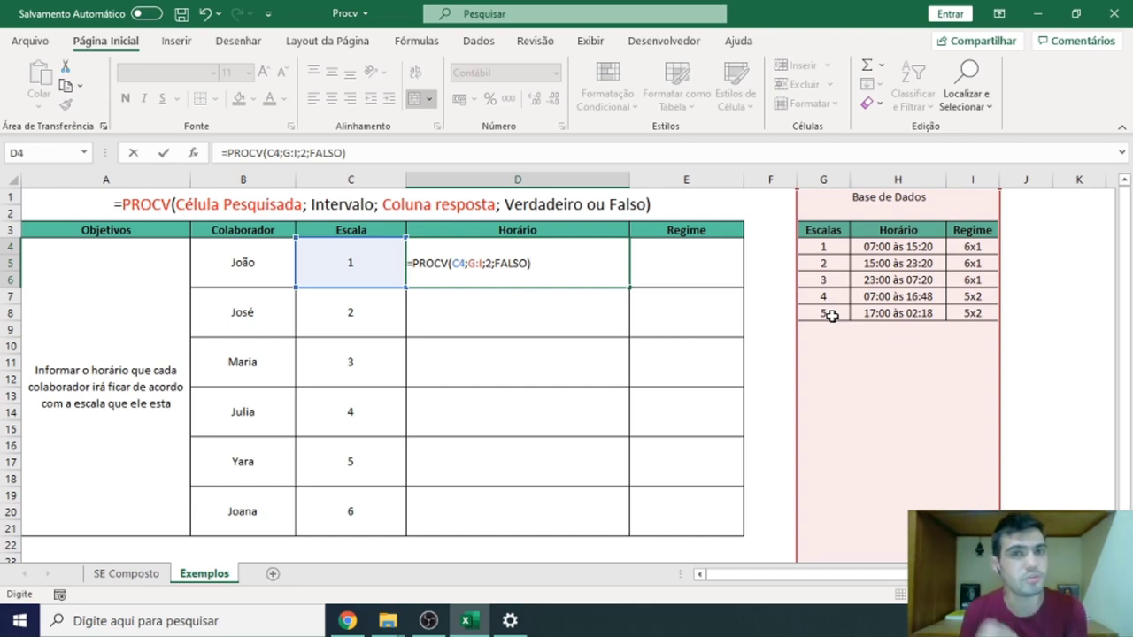
key("Return")
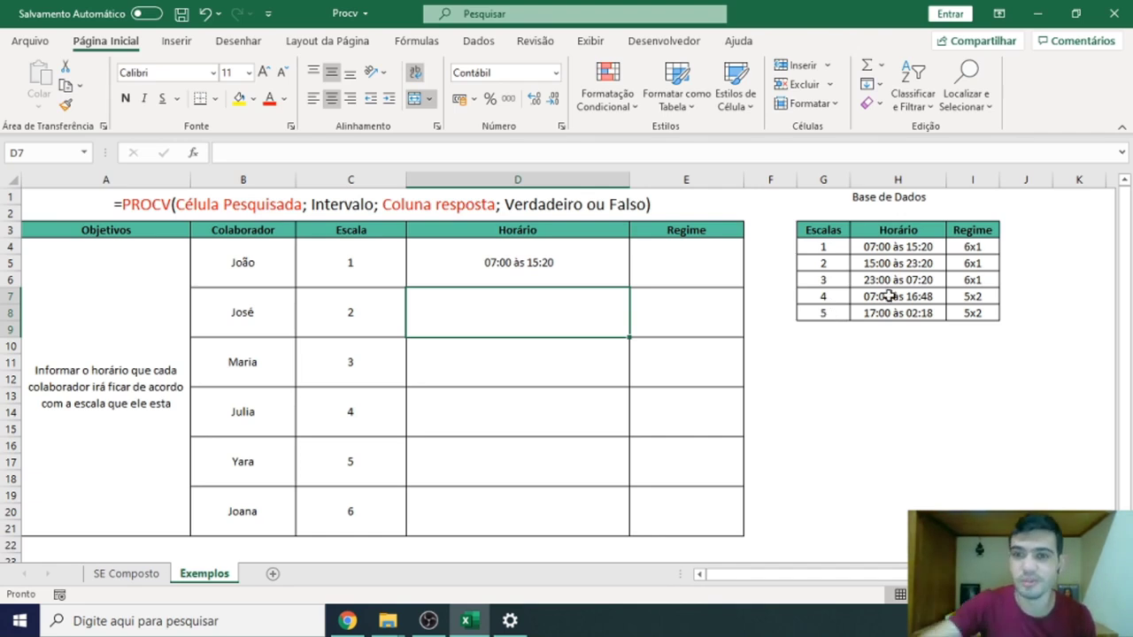
Step: Review the Regime source values and the column index argument in D4's PROCV formula
left_click(942, 259)
left_click(985, 245)
left_click(732, 255)
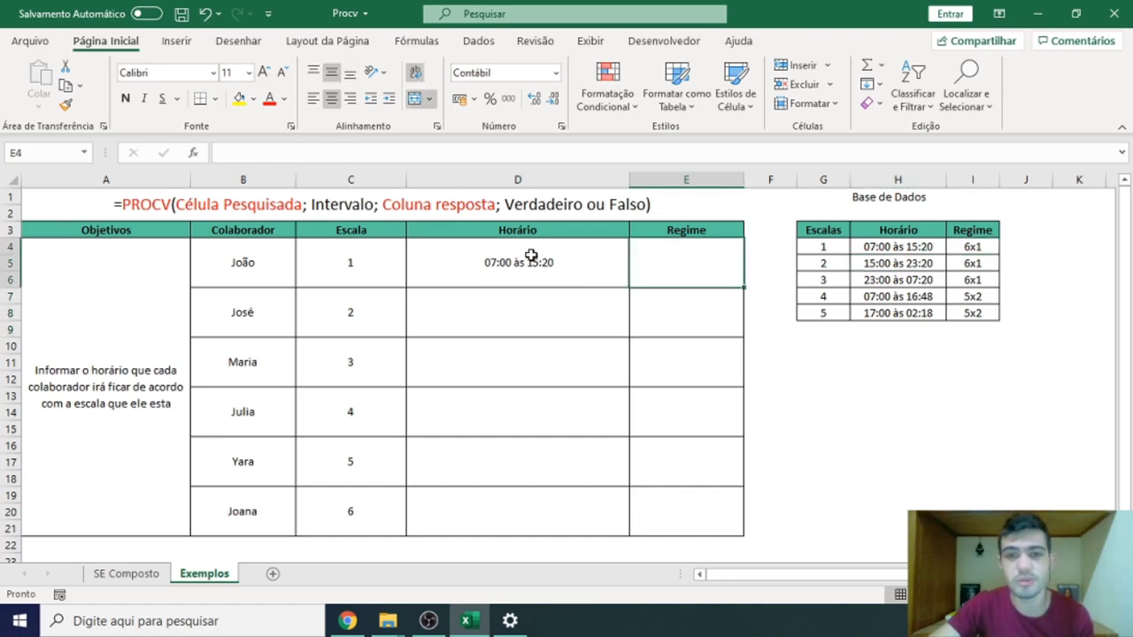
left_click(531, 259)
left_click_drag(345, 152, 213, 148)
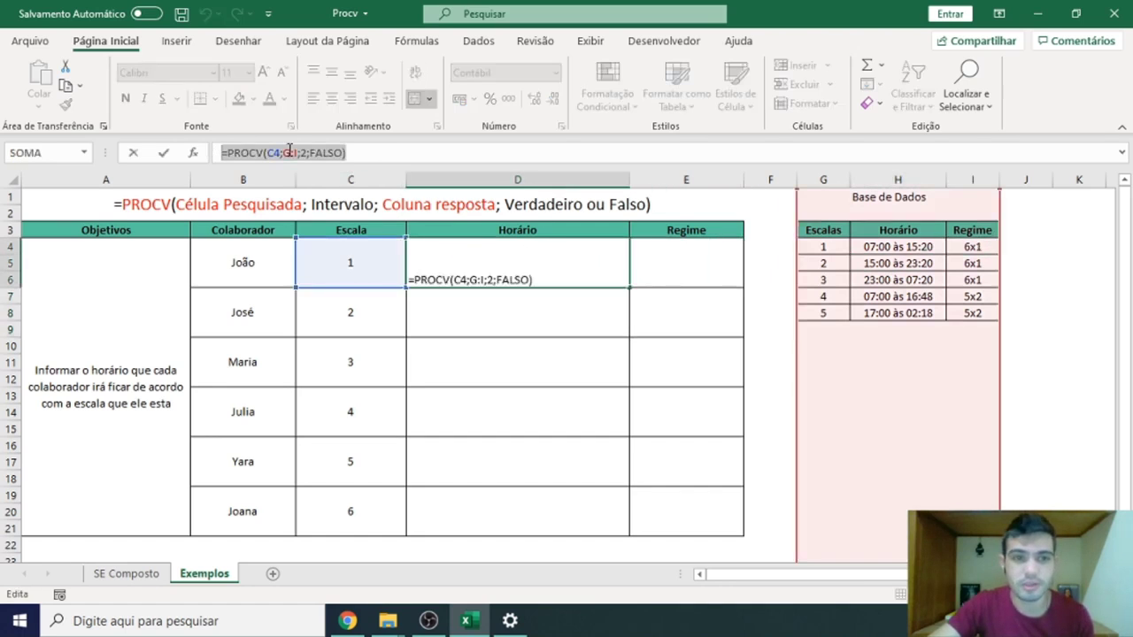
left_click_drag(301, 152, 308, 154)
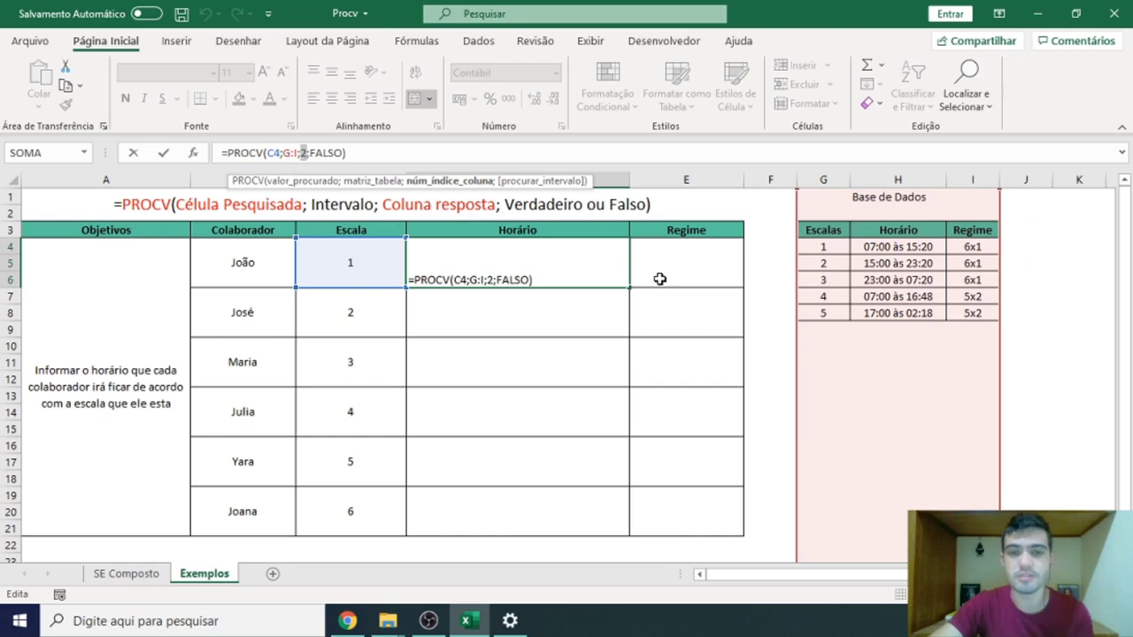
Step: Enter the formula =PROCV(C4;G:I;3;FALSO) in E4 to look up the first employee's Regime
left_click(682, 263)
type("=")
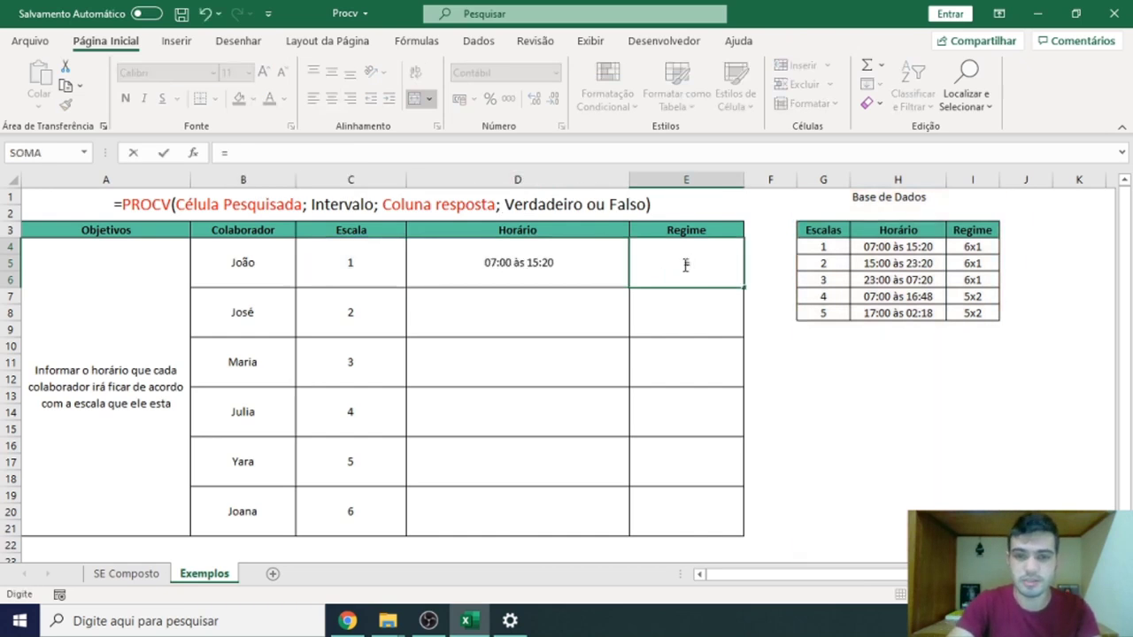
type("PROCV(")
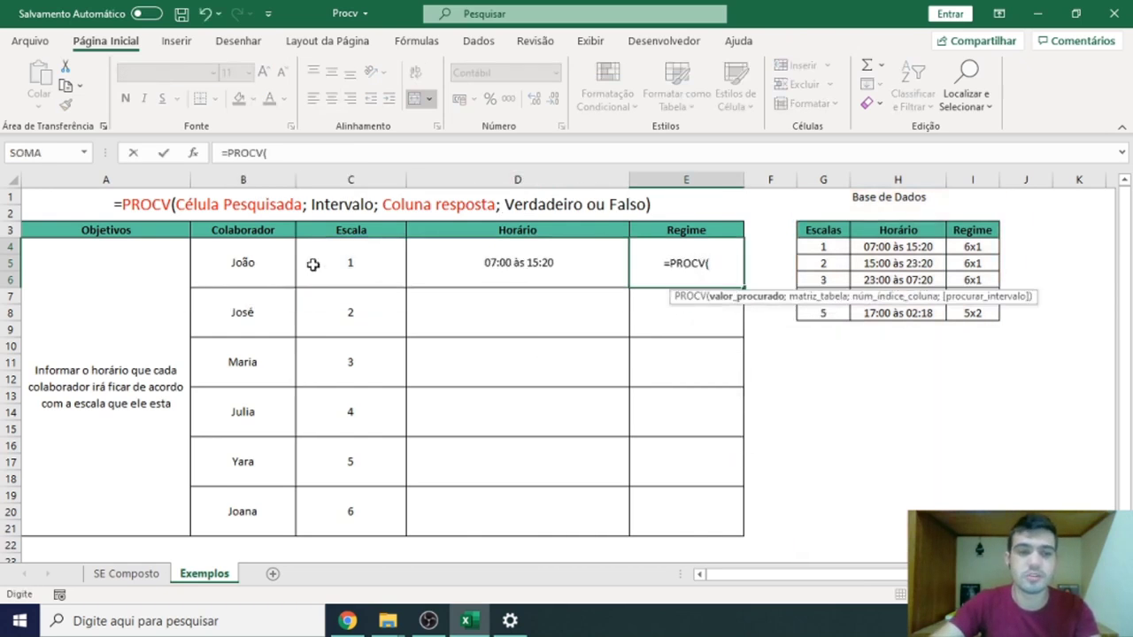
left_click(312, 264)
type(";")
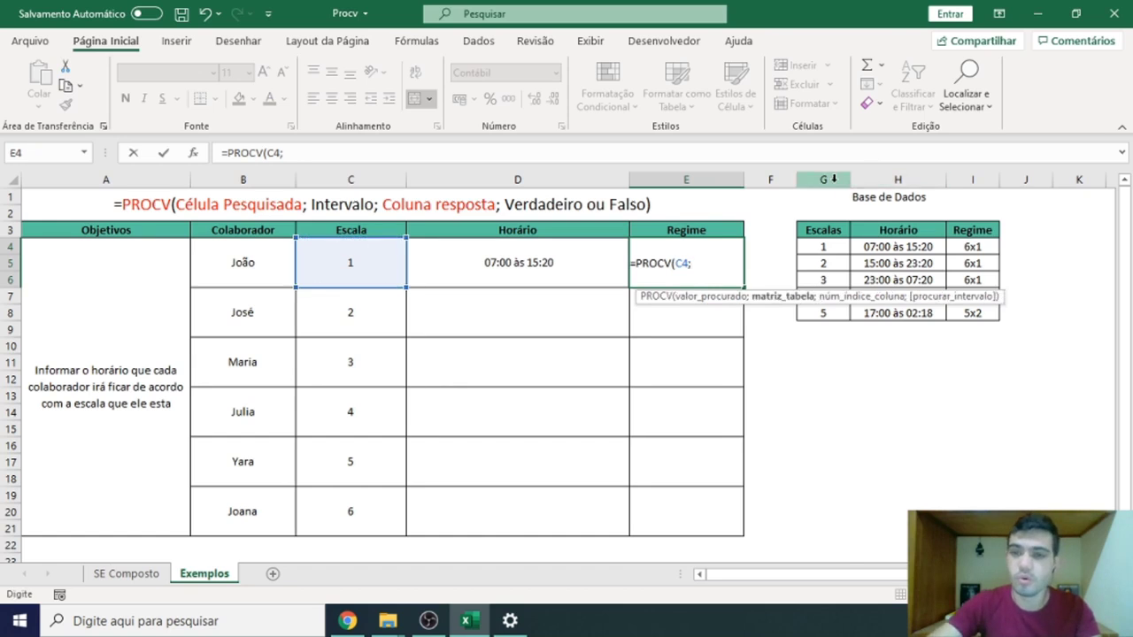
left_click_drag(833, 178, 954, 177)
type(";")
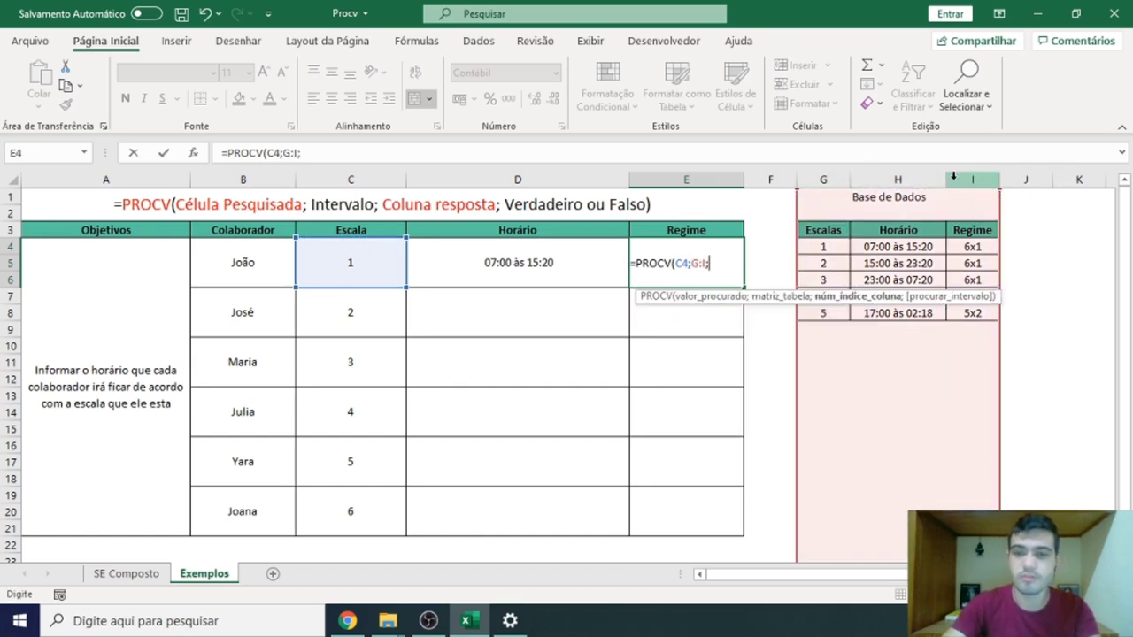
type("3;")
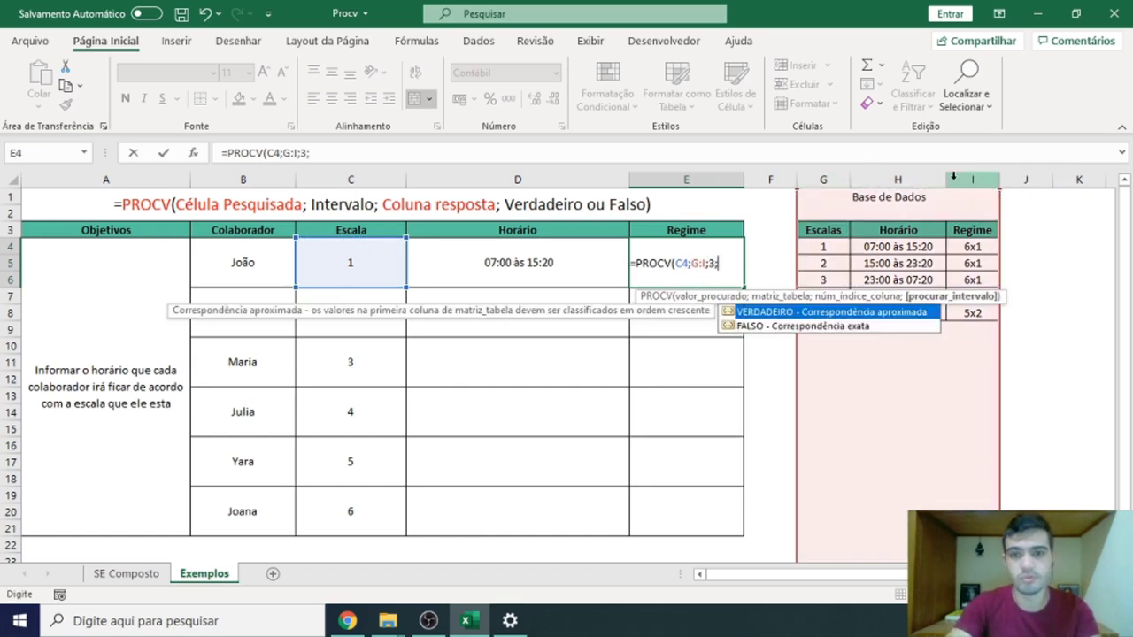
type("FALOS")
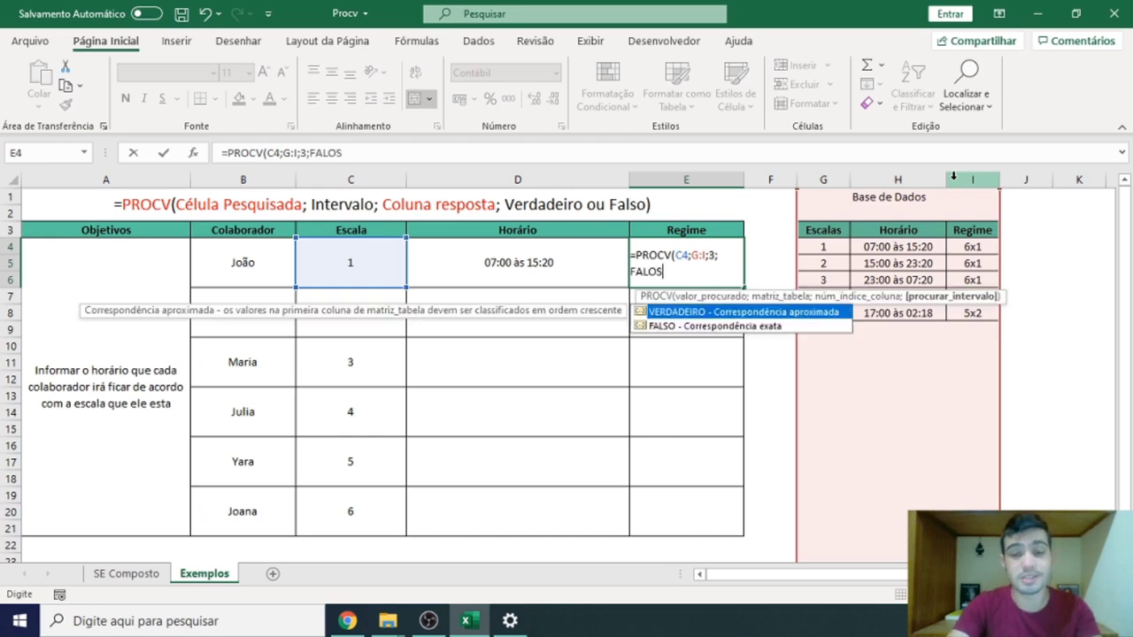
key("BackSpace")
key("BackSpace")
type("SO)")
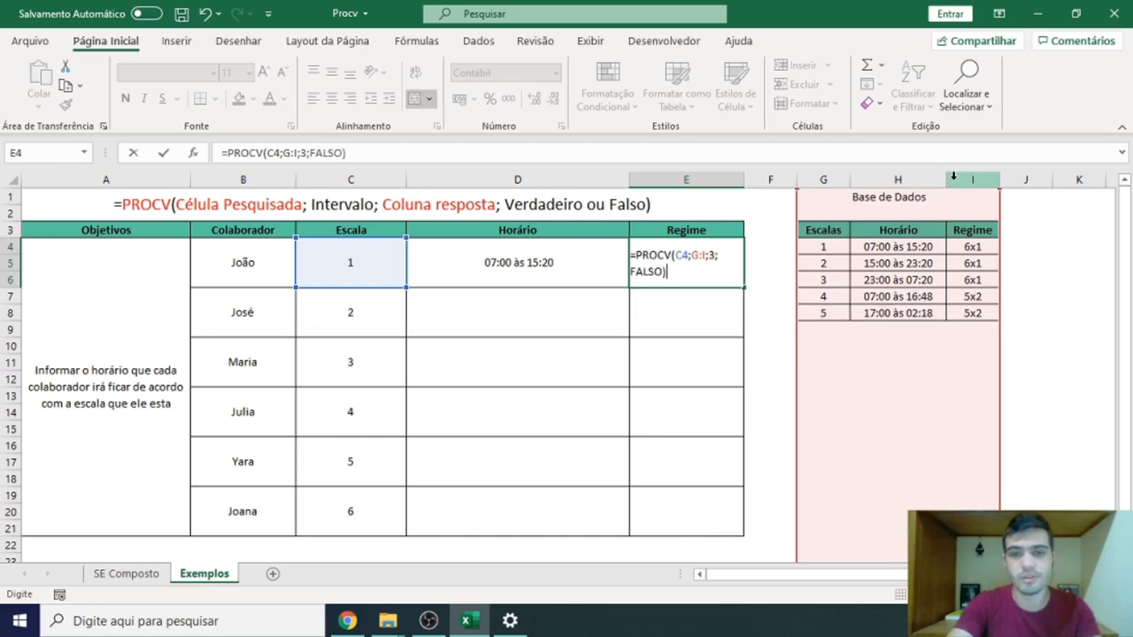
key("Return")
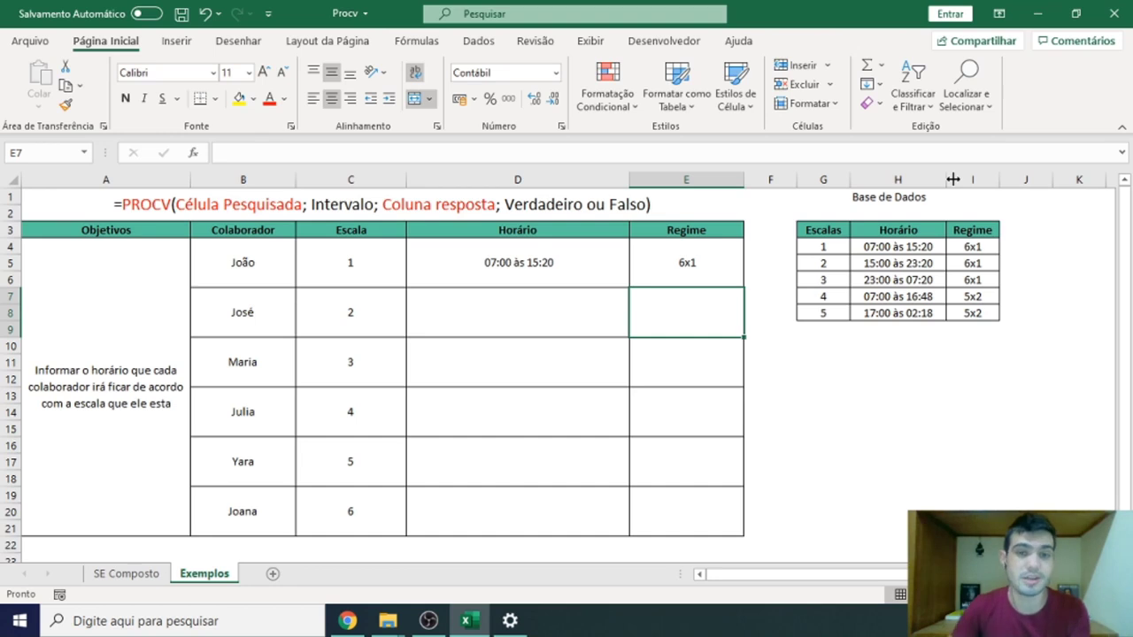
Step: Copy the Horário and Regime formulas from D4:E4 to the remaining employee rows, starting at D7, D10, D13, D16 and D19
left_click_drag(570, 255, 688, 273)
key("ctrl+c")
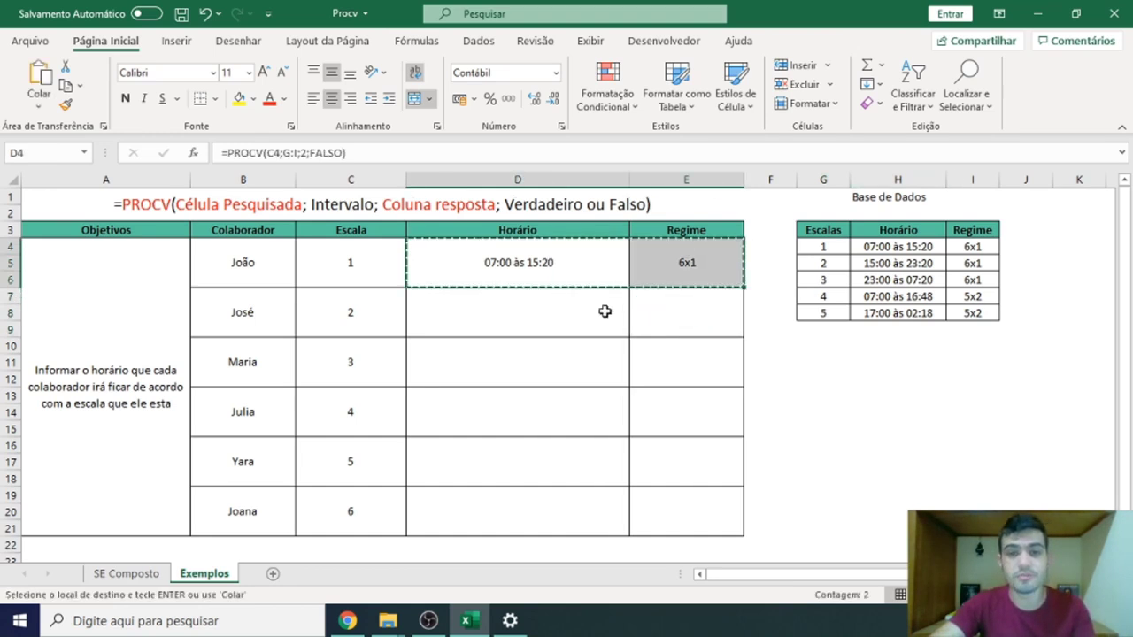
left_click(491, 310)
key("ctrl+v")
left_click(491, 364)
key("ctrl+v")
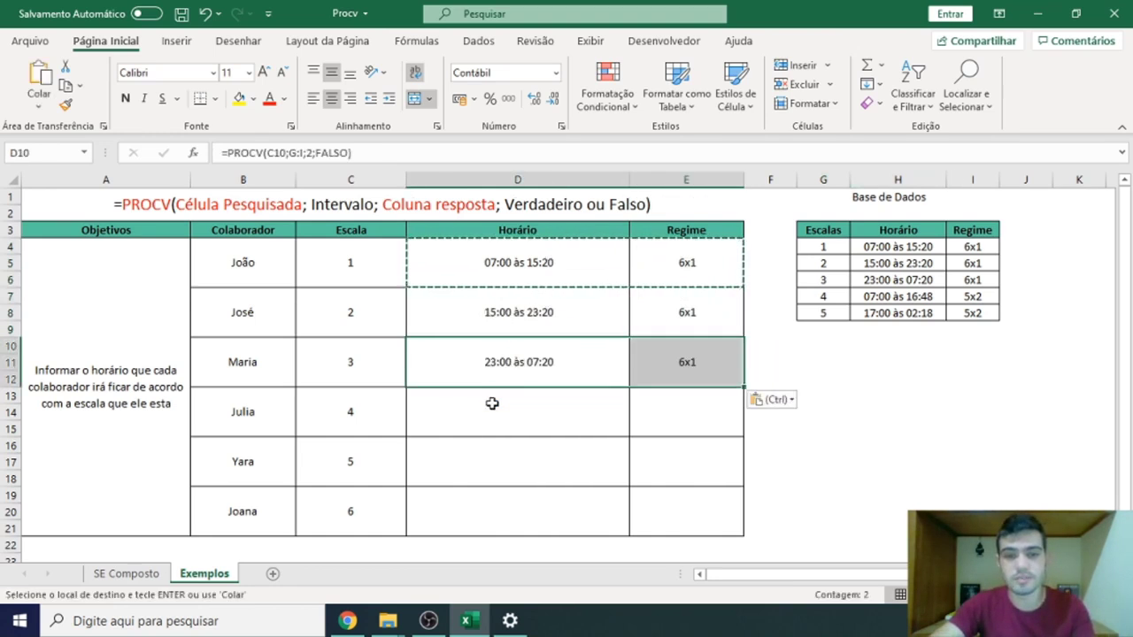
left_click(493, 404)
key("ctrl+v")
left_click(488, 485)
key("ctrl+v")
left_click(493, 511)
key("ctrl+v")
Step: Check the copied lookups and compare the last employee's scale in C19 with the database in columns G:I
left_click(526, 458)
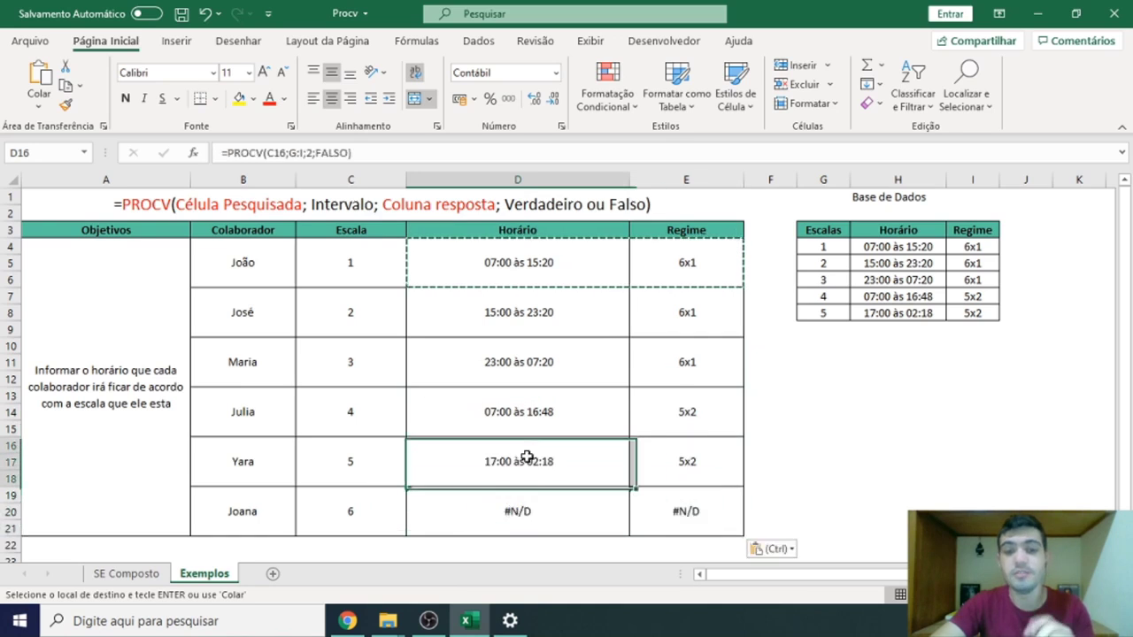
left_click(862, 455)
left_click(351, 517)
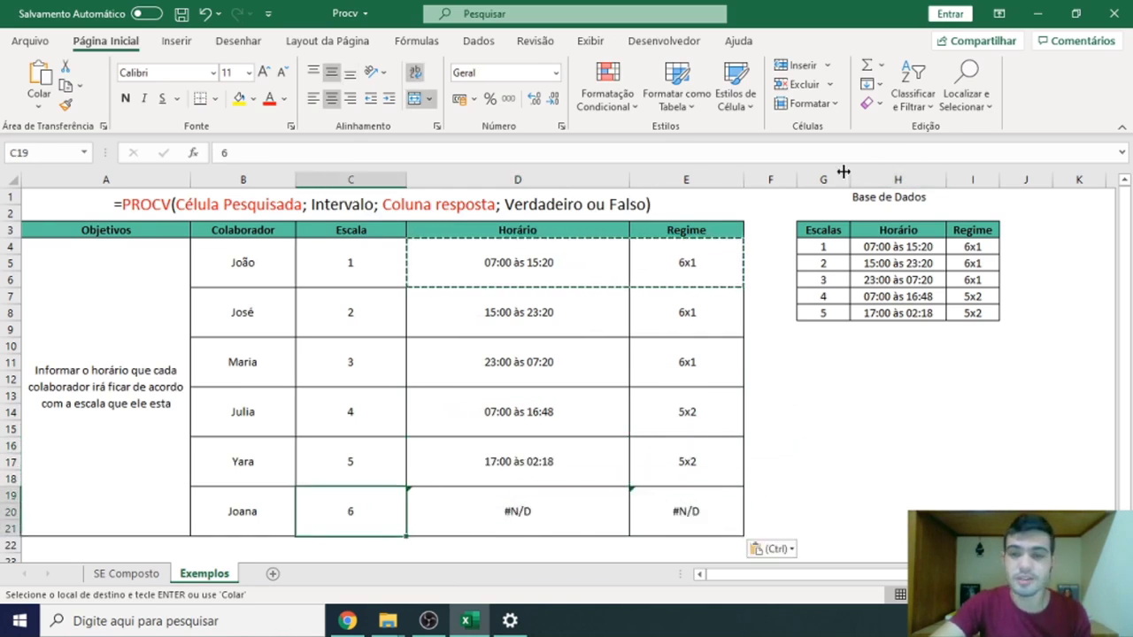
left_click_drag(830, 180, 1007, 182)
left_click(873, 362)
Step: Try adding scale 6 to the database in G9, delete it again, and inspect the lookup formula in D19
left_click(829, 332)
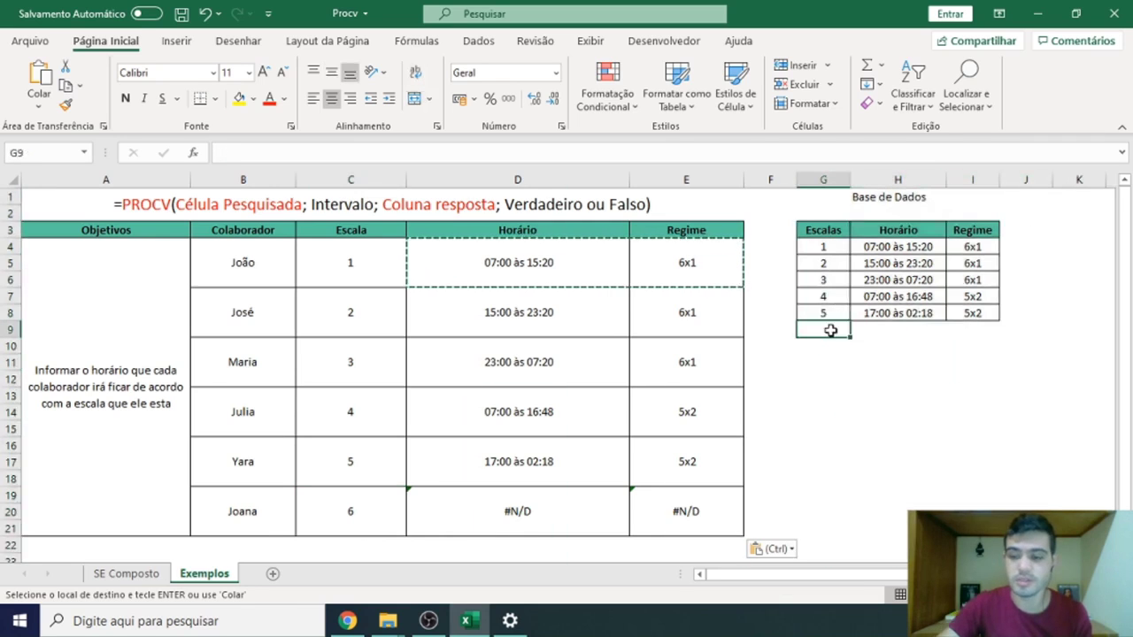
type("6")
key("Return")
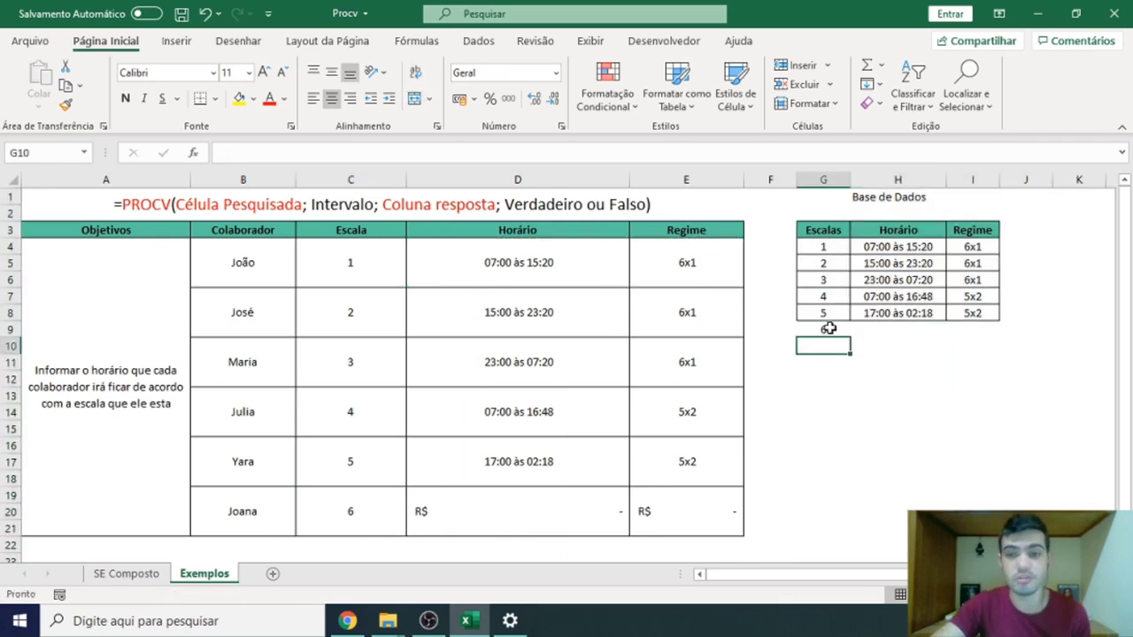
left_click(829, 329)
key("Delete")
left_click(825, 379)
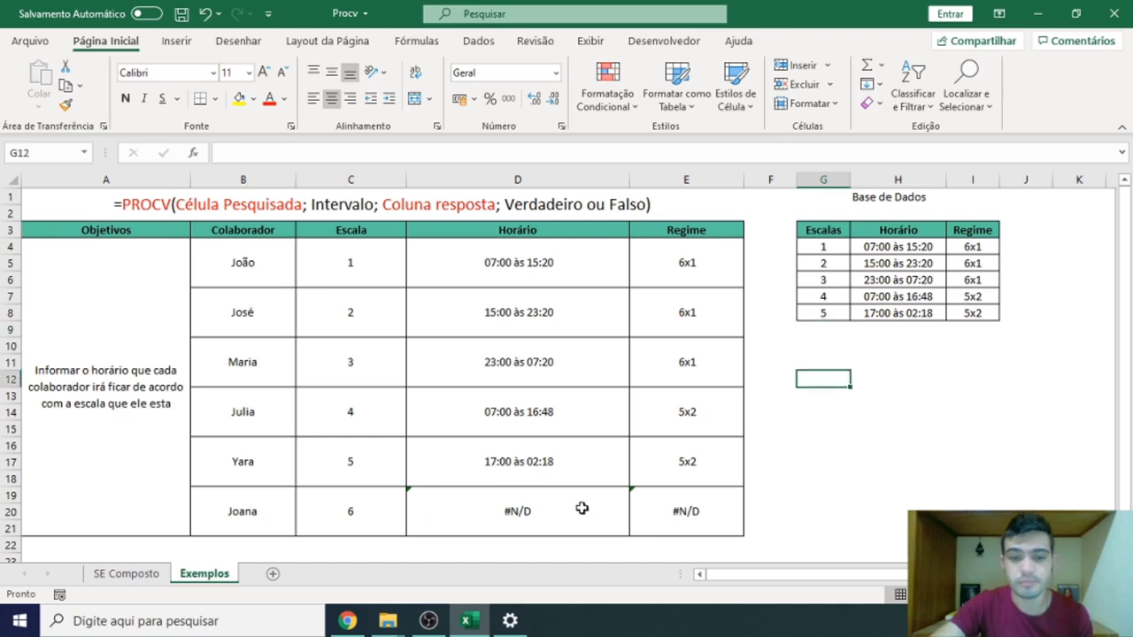
left_click(542, 513)
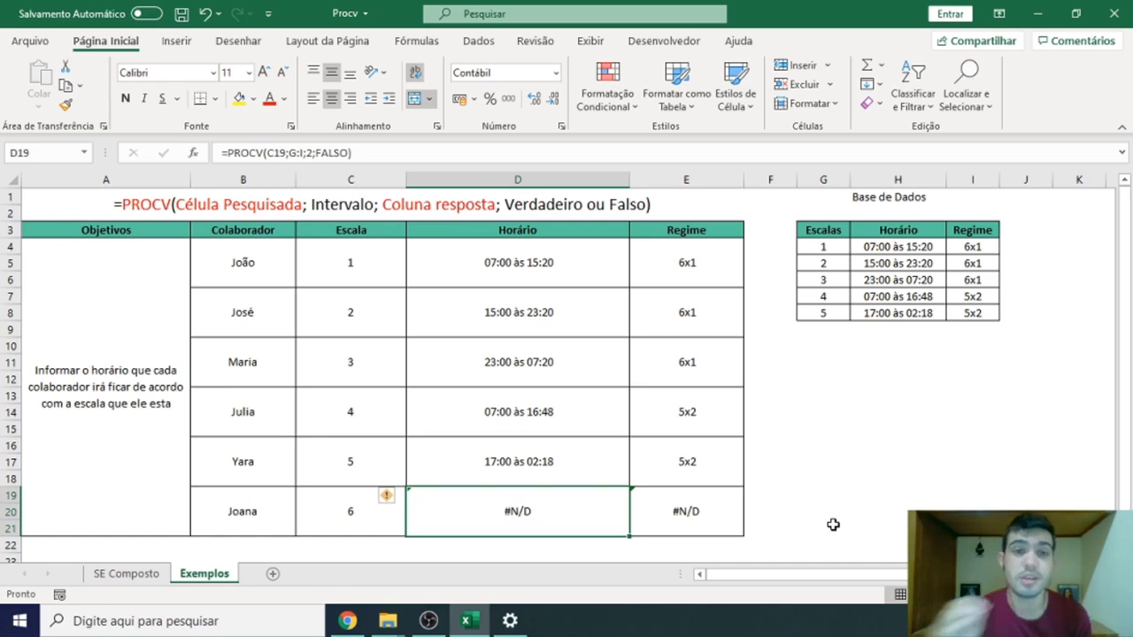
Step: Wrap the D19 lookup in SEERRO with a fallback text, giving =SEERRO(PROCV(C19;G:I;2;FALSO);"Não encontrado")
left_click(230, 154)
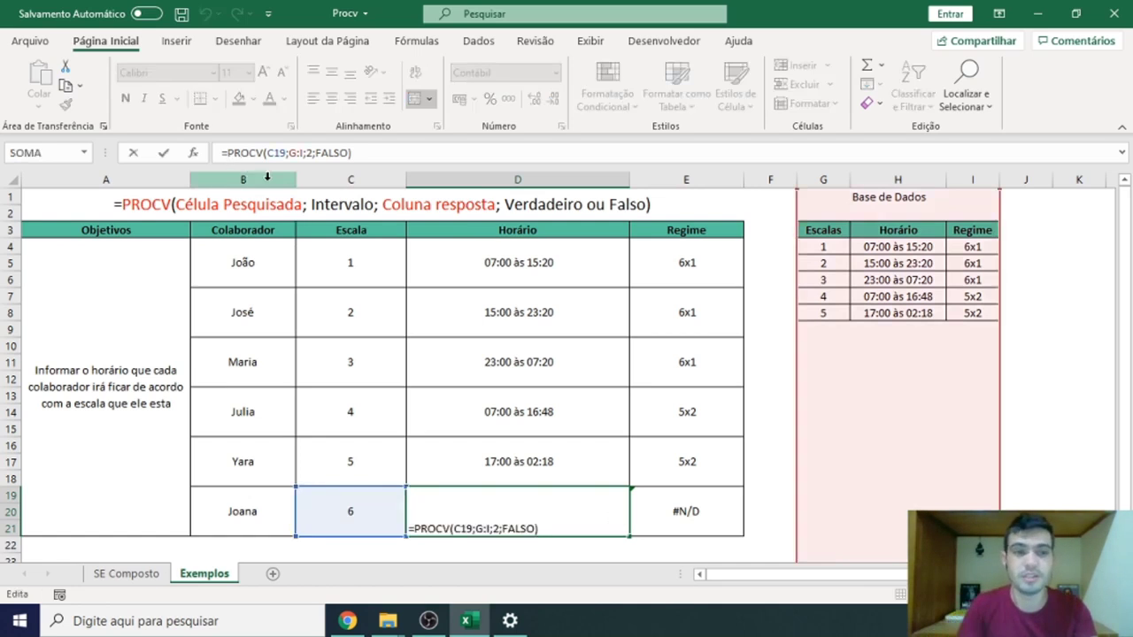
type("SE")
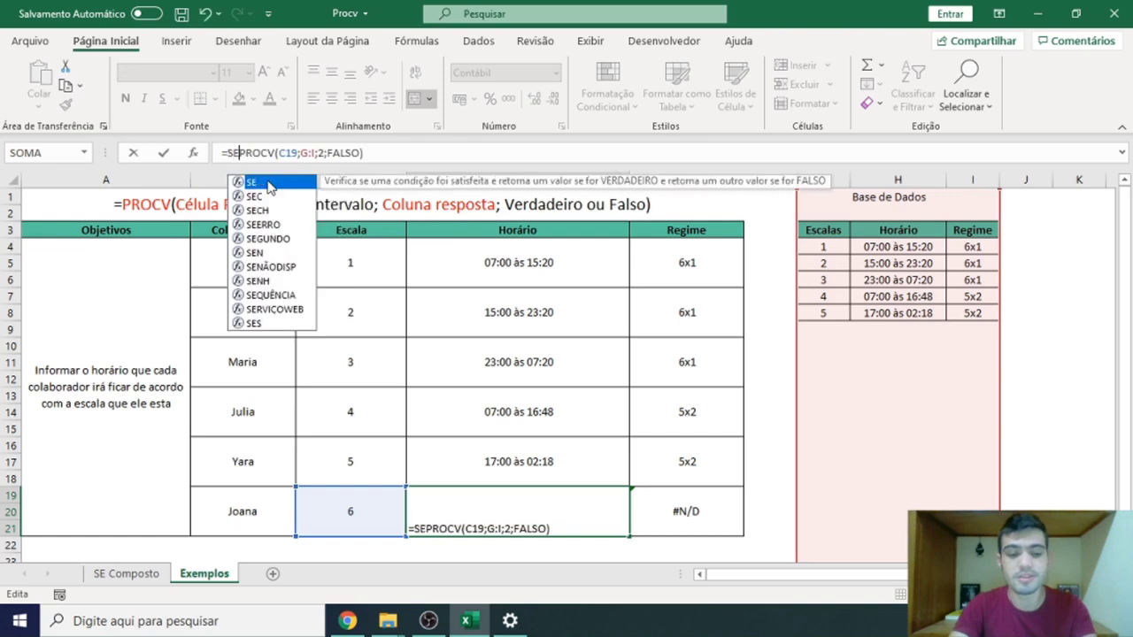
type("ERRO(")
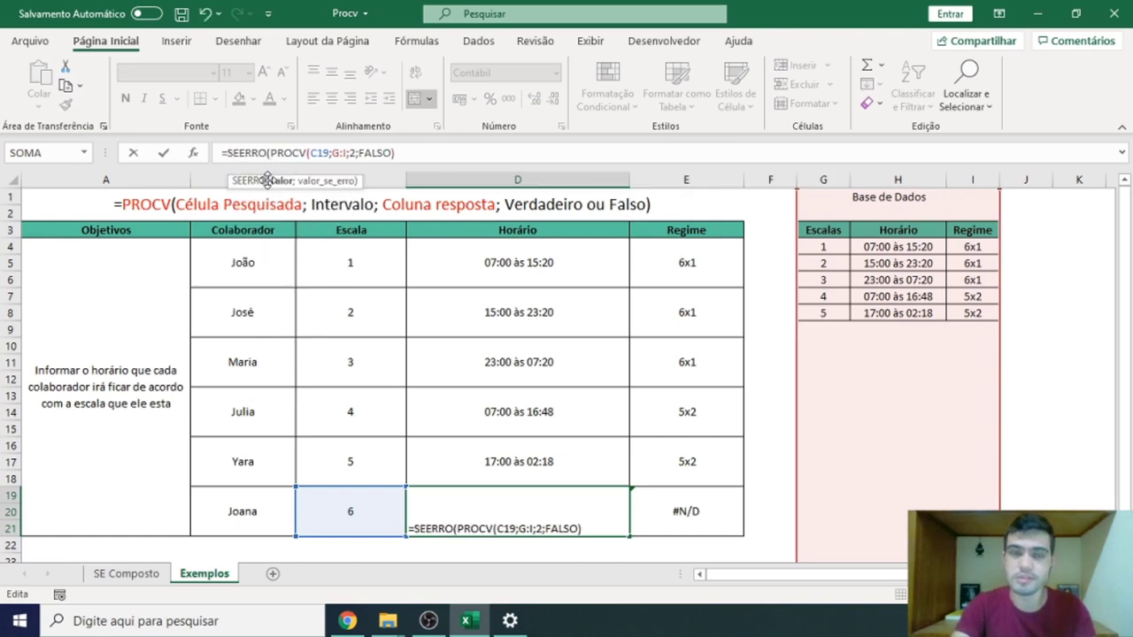
left_click_drag(398, 154, 279, 145)
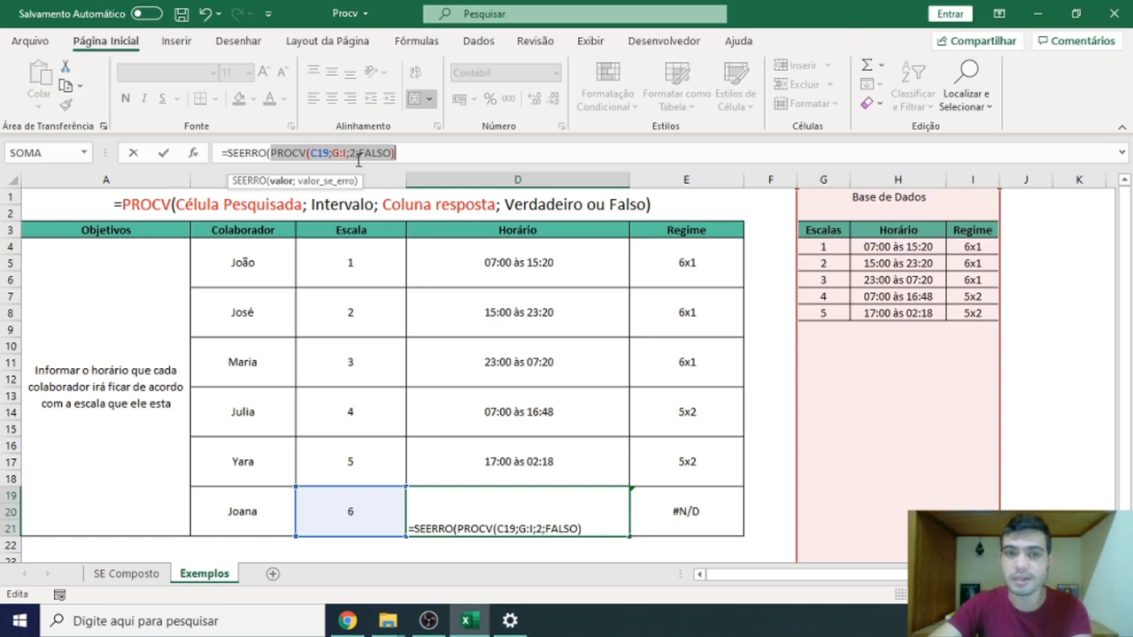
left_click(424, 152)
type(";\"")
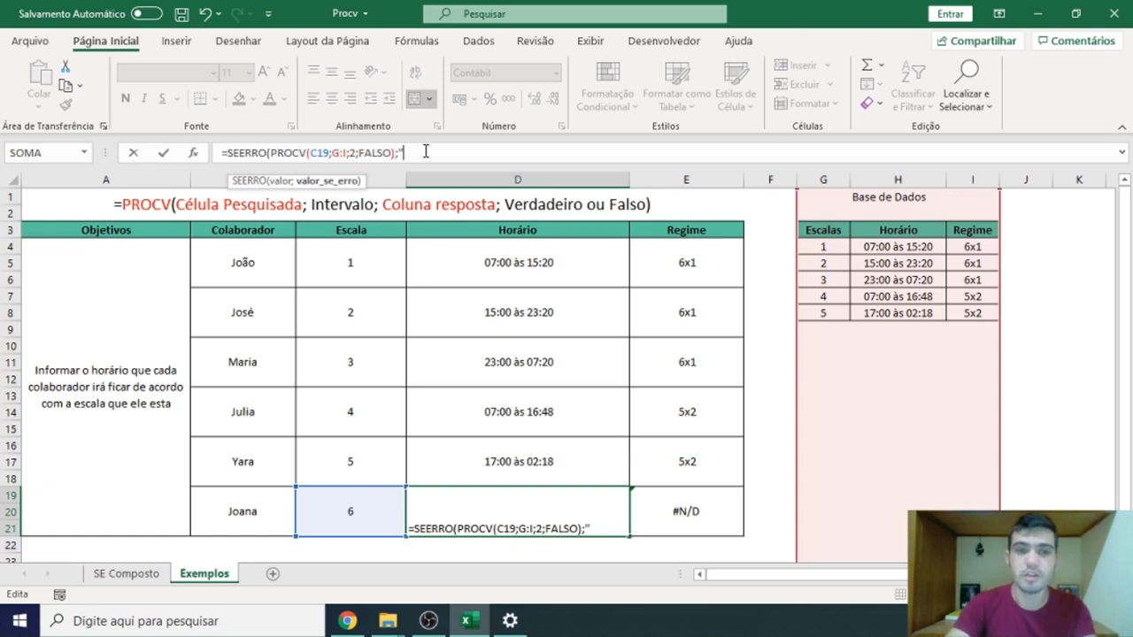
type("Não")
key("Caps_Lock")
type("enco")
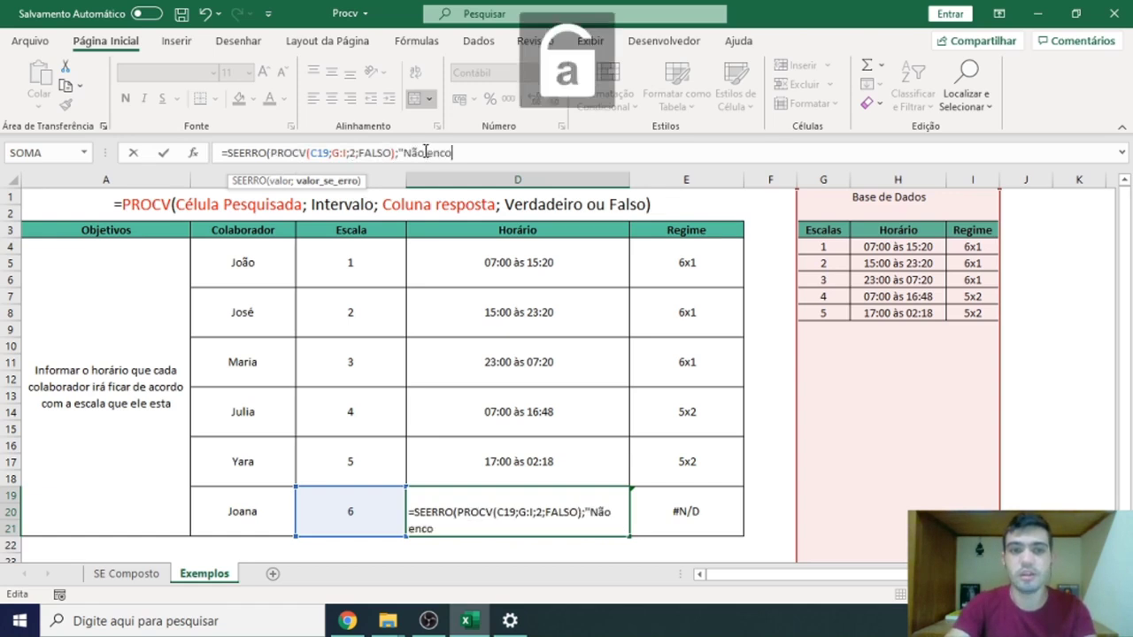
type("ntrado\")")
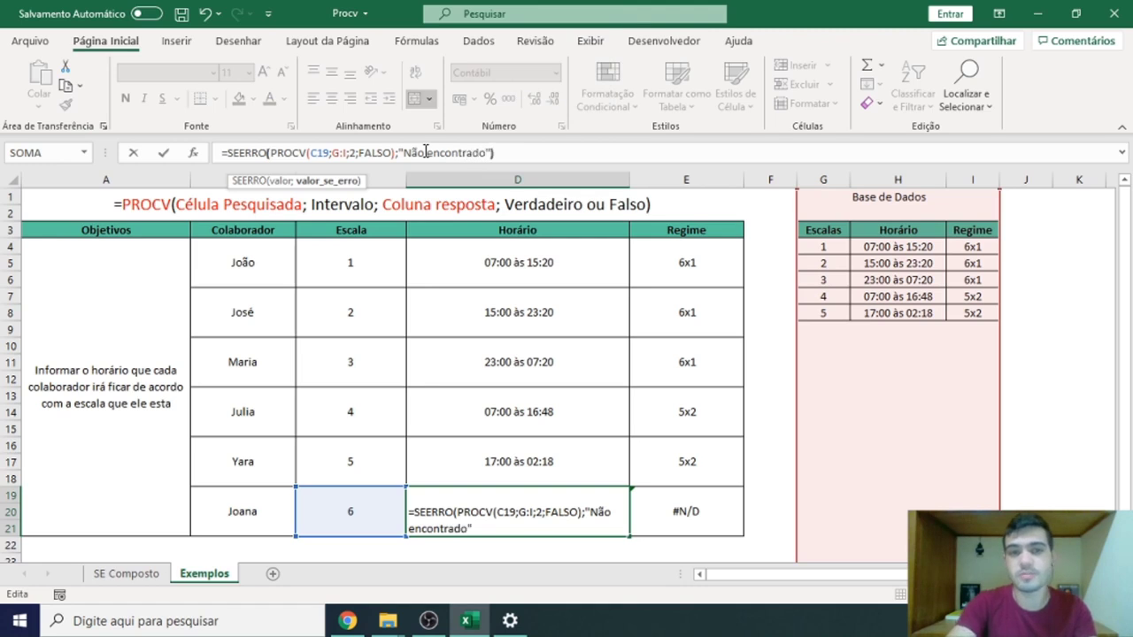
key("Return")
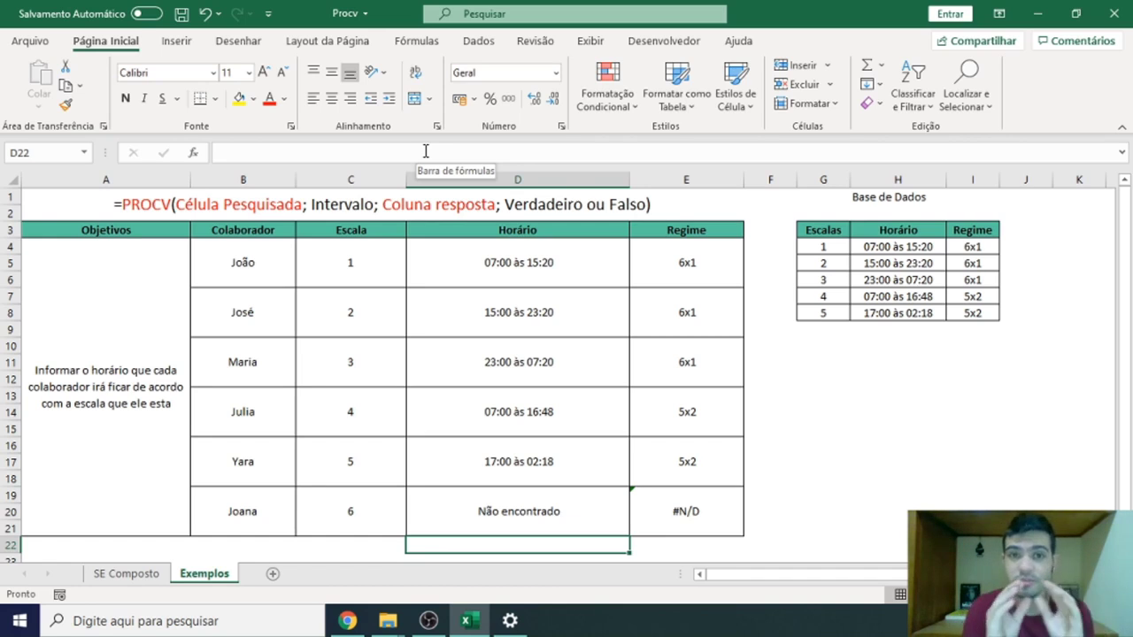
Step: Remove the text Não encontrado from the SEERRO formula in D19, leaving empty quotation marks as the fallback value
left_click(511, 496)
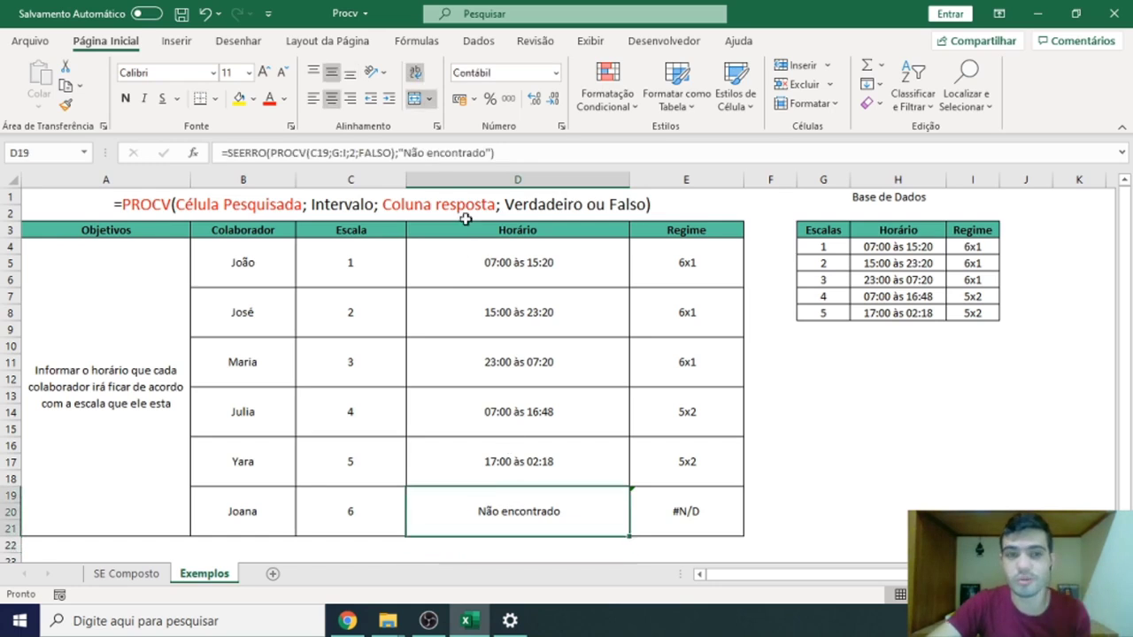
left_click_drag(489, 152, 403, 153)
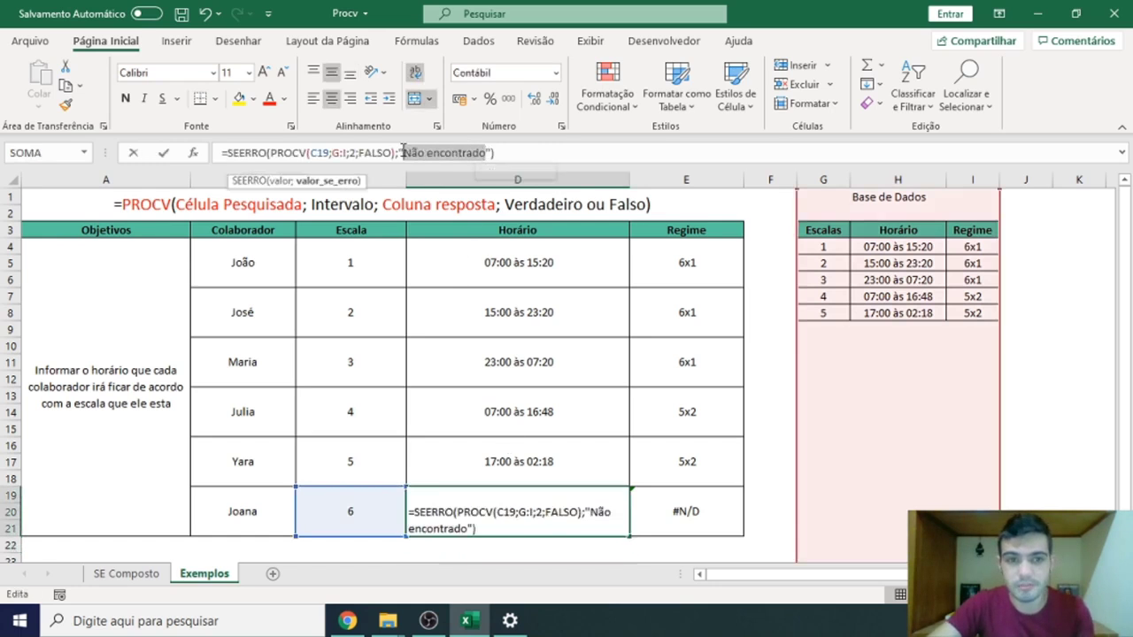
key("BackSpace")
key("Return")
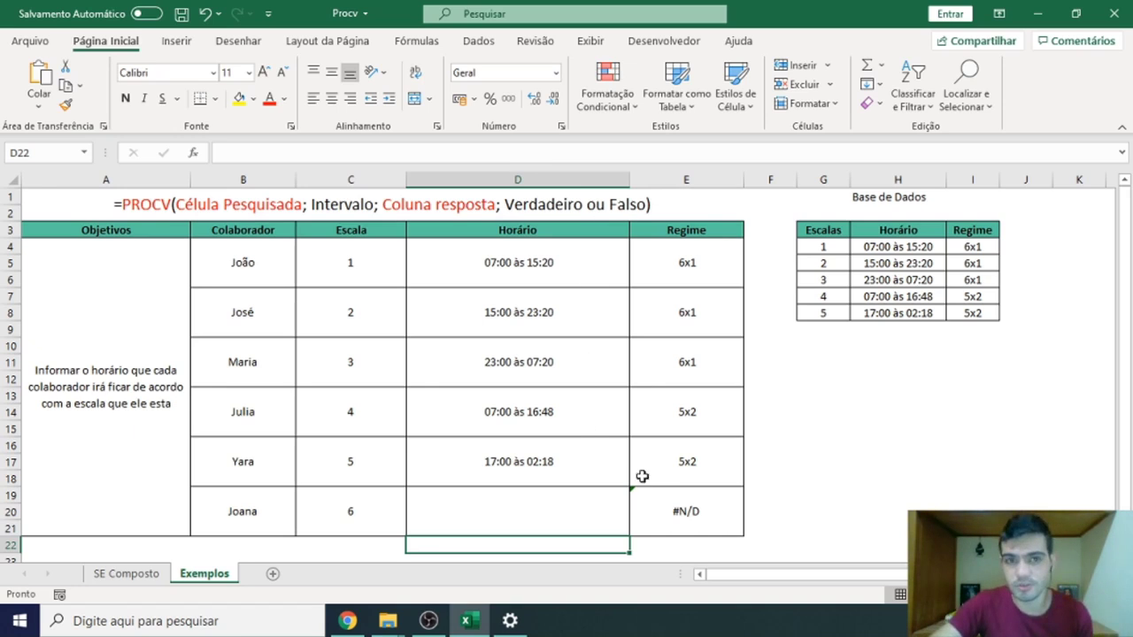
left_click(686, 503)
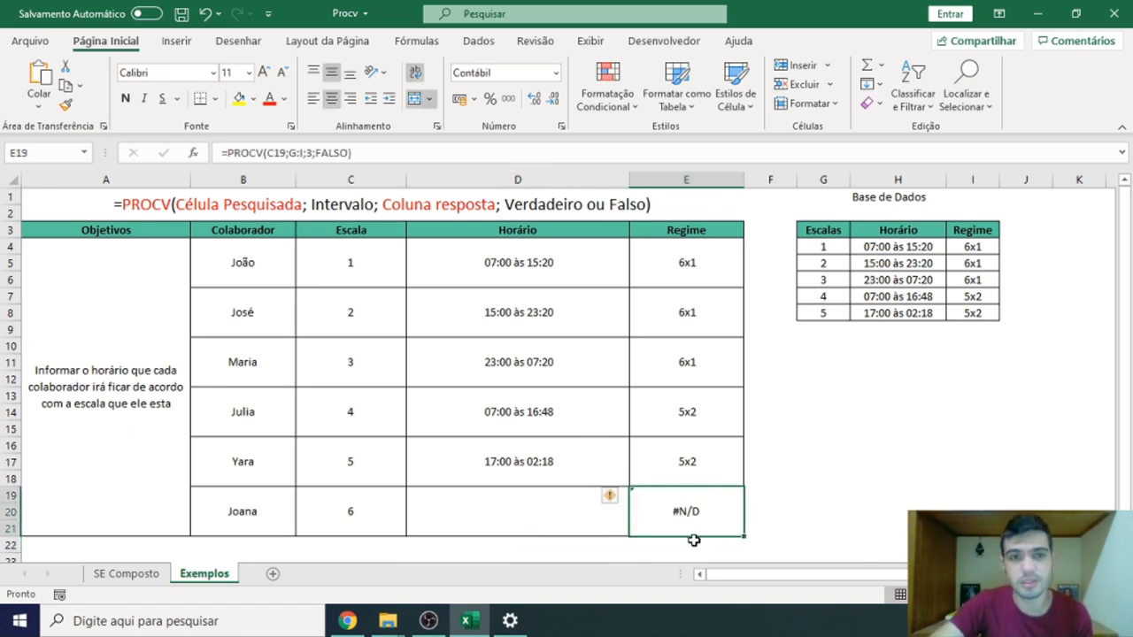
left_click(571, 534)
left_click(868, 499)
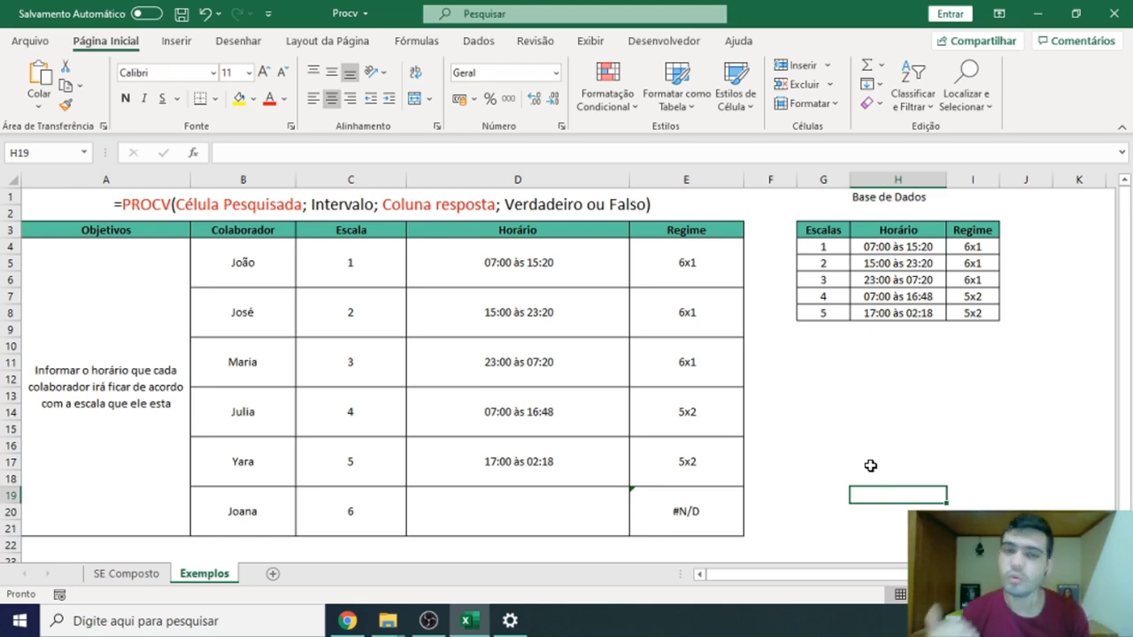
left_click(870, 466)
Step: Start a formula with =vlookup in the empty cell G12 below the Base de Dados table
left_click(830, 376)
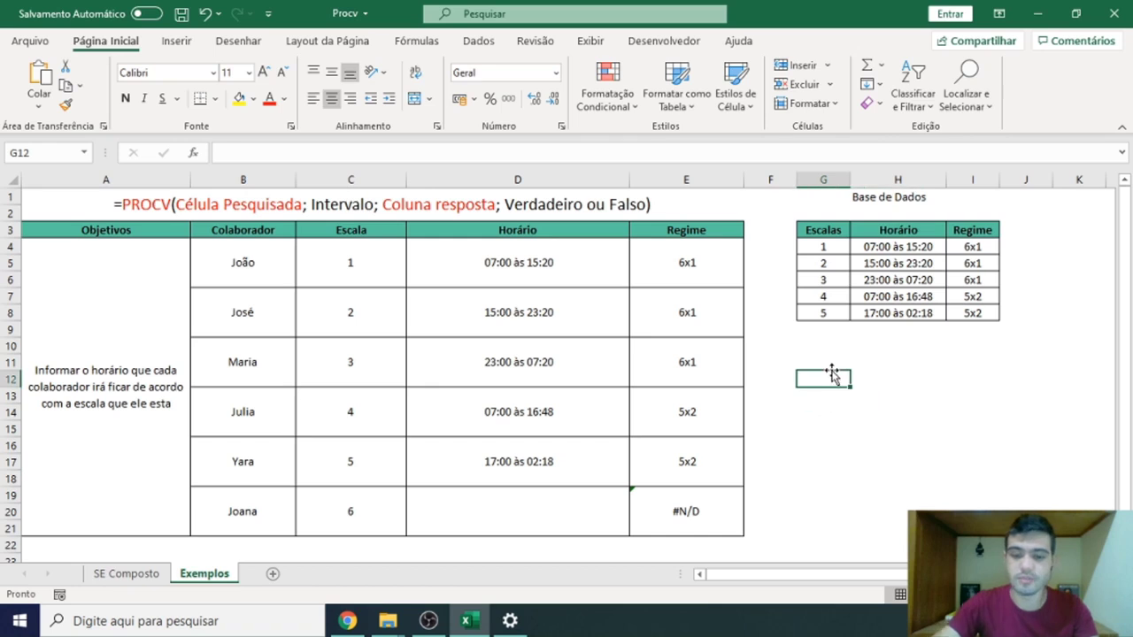
type("=vlookup")
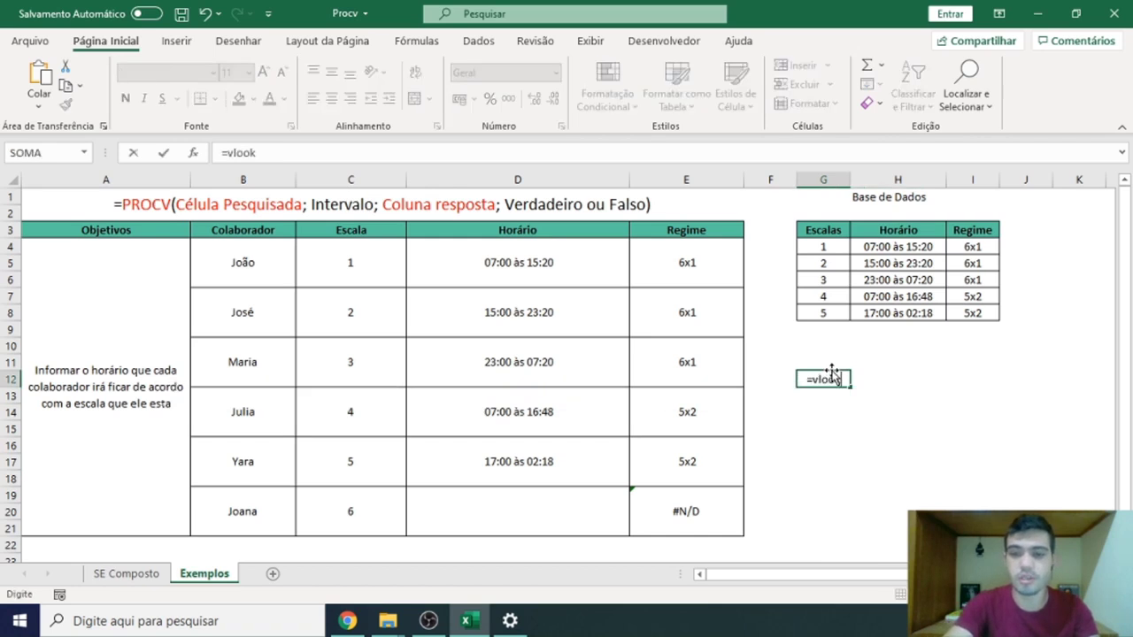